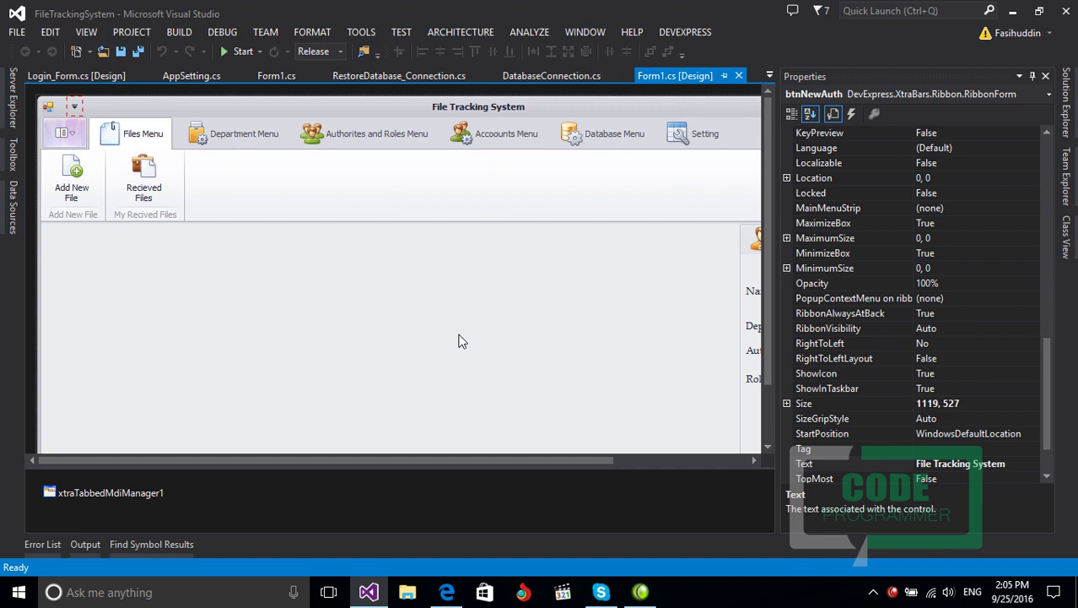
Step: Collapse the Properties panel and run the FileTrackingSystem project in debug mode
click(1031, 76)
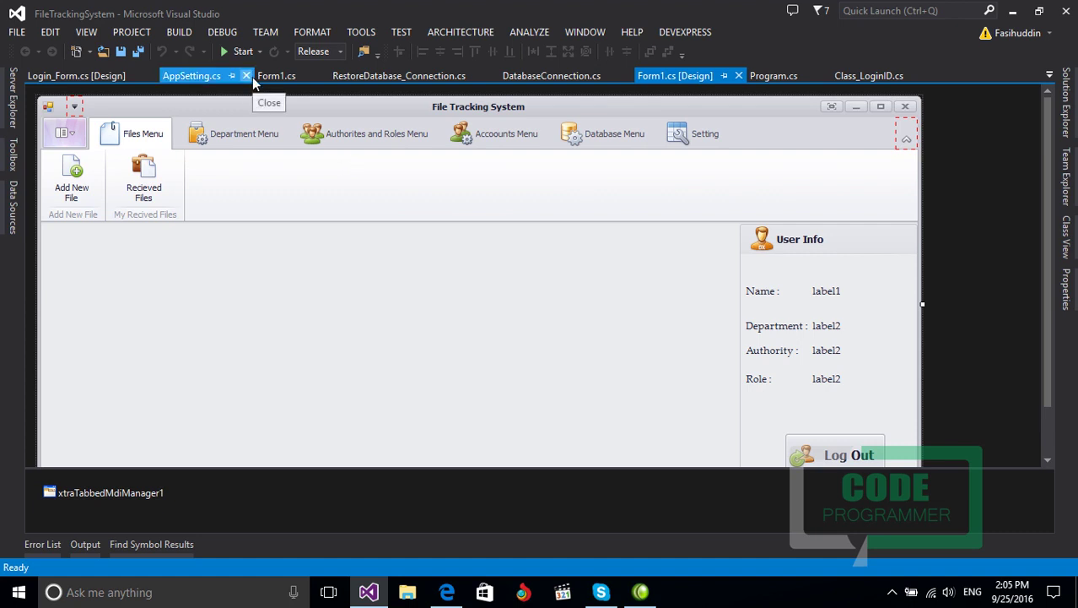
click(242, 56)
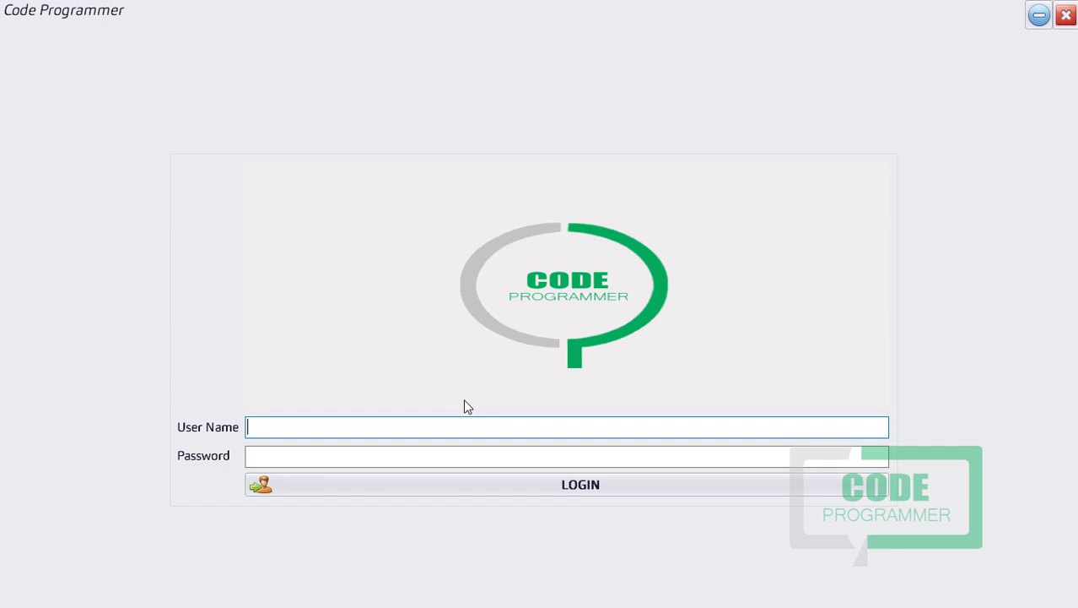
Step: Log in with the account's user name and password, retrying after the No Account Found message
text(fasih)
key(Tab)
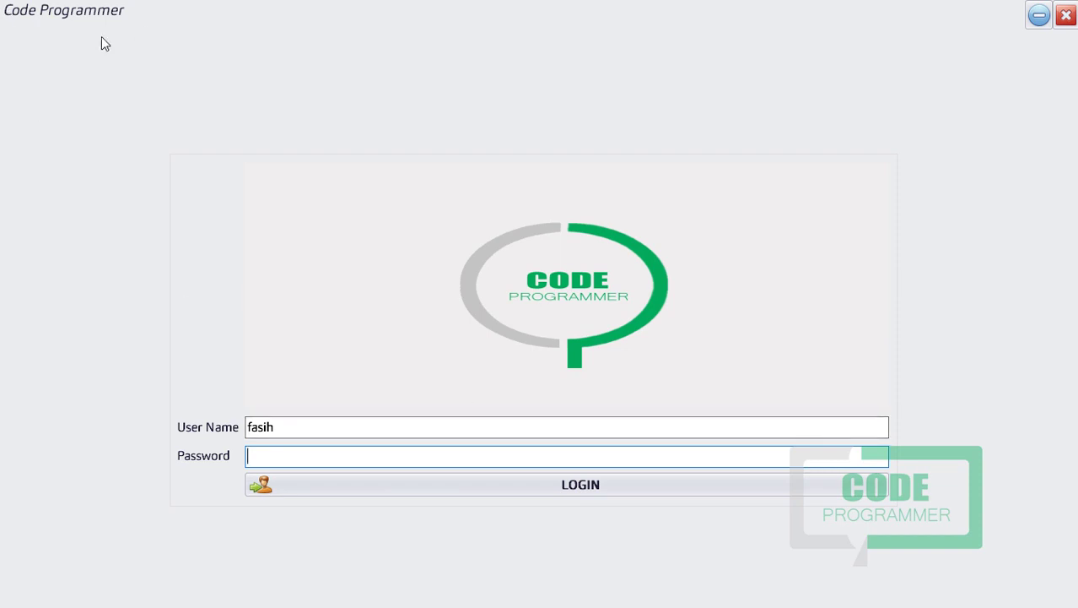
drag(282, 427, 123, 438)
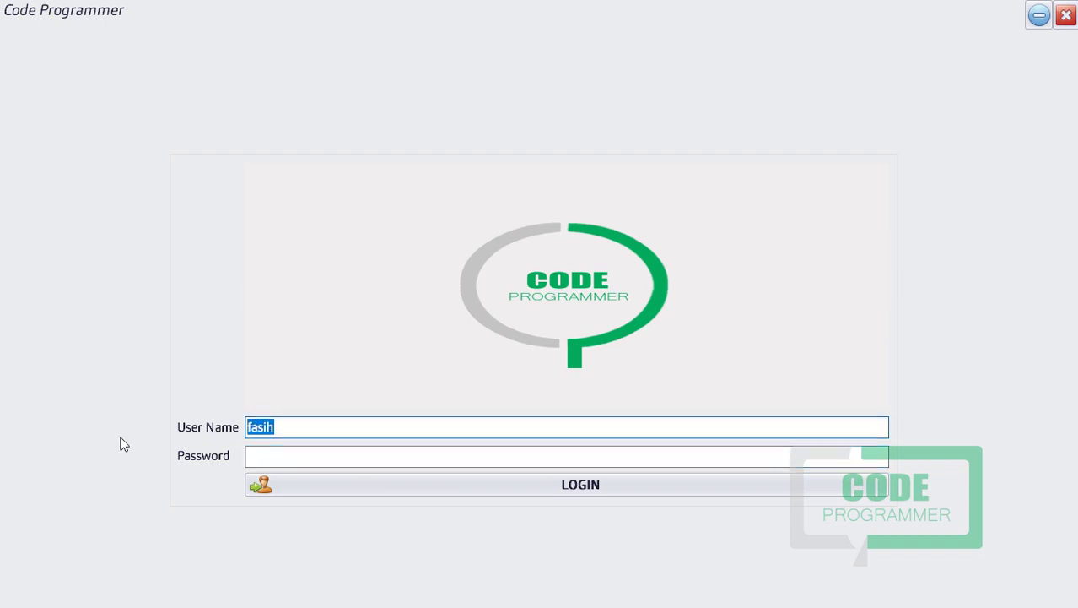
text(fasih)
key(Tab)
text(!!!!!)
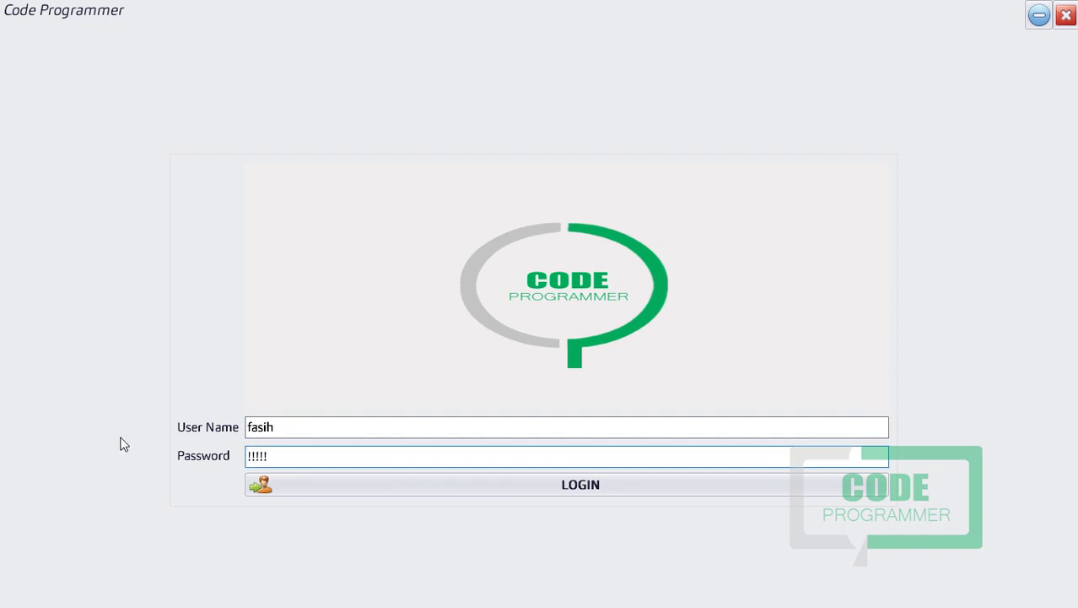
key(Return)
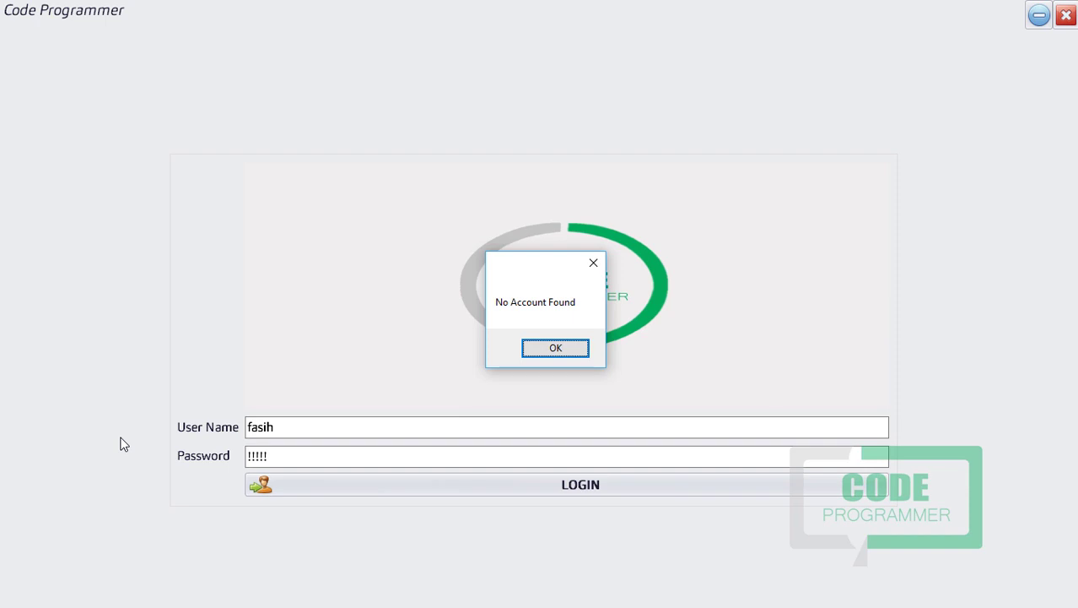
key(Return)
key(BackSpace)
key(BackSpace)
key(BackSpace)
key(BackSpace)
key(BackSpace)
text(!!!!!!)
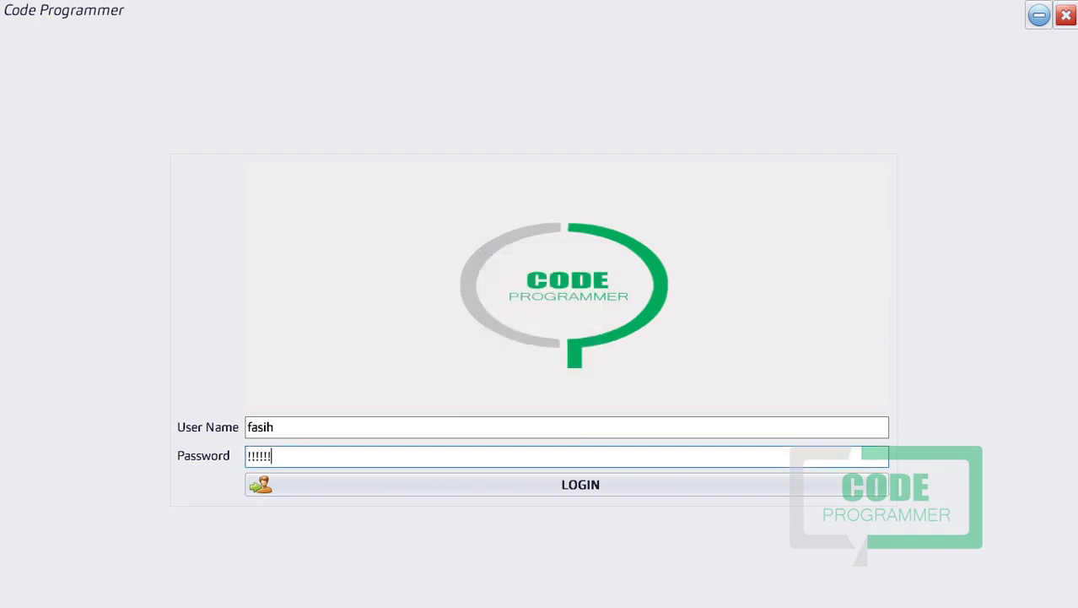
key(Return)
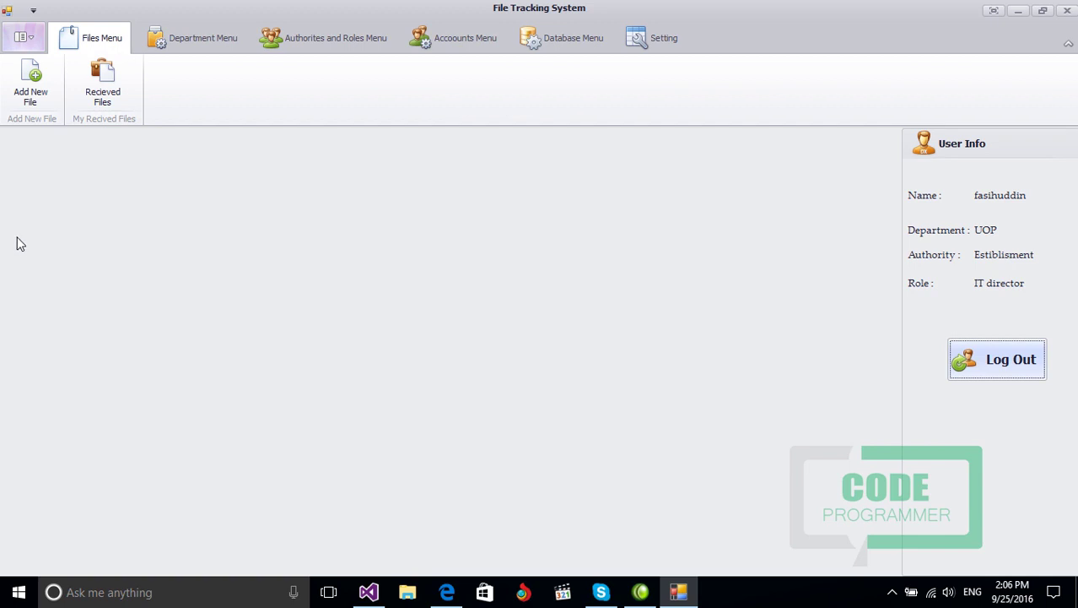
Step: Save a new file 'exames' with barcode 3322A and comment 'examination record'
click(22, 89)
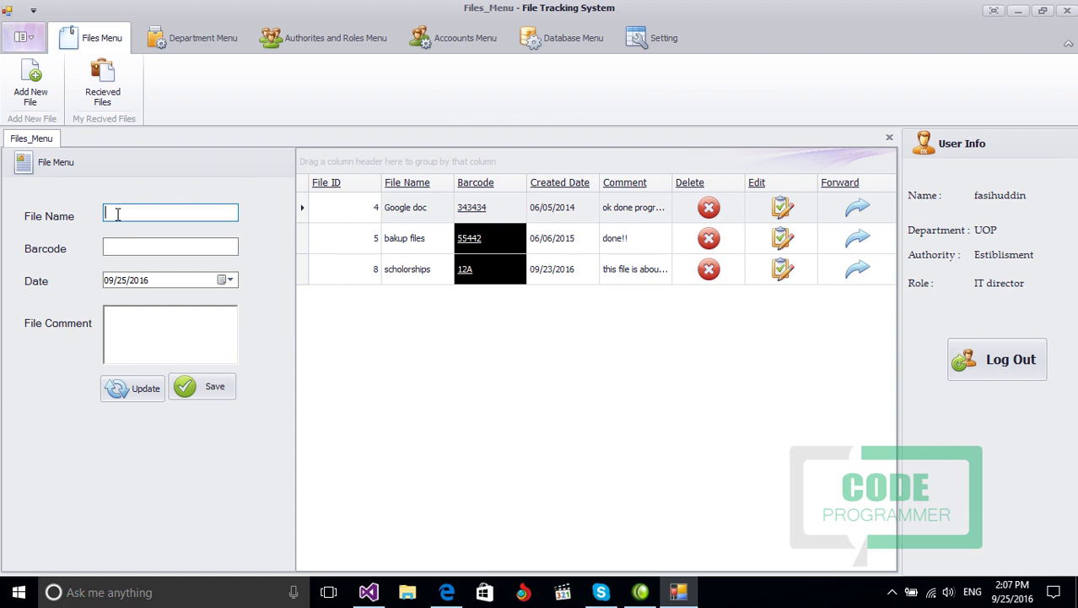
text(exames)
key(Tab)
text(3322A)
key(Tab)
key(Tab)
key(Tab)
click(146, 315)
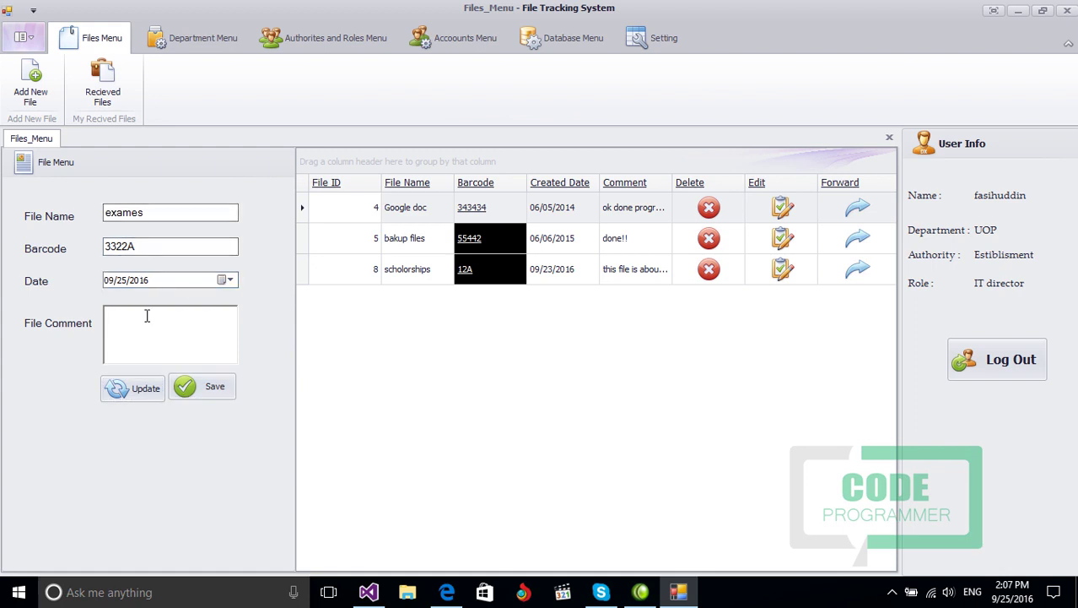
text(examination record)
click(212, 388)
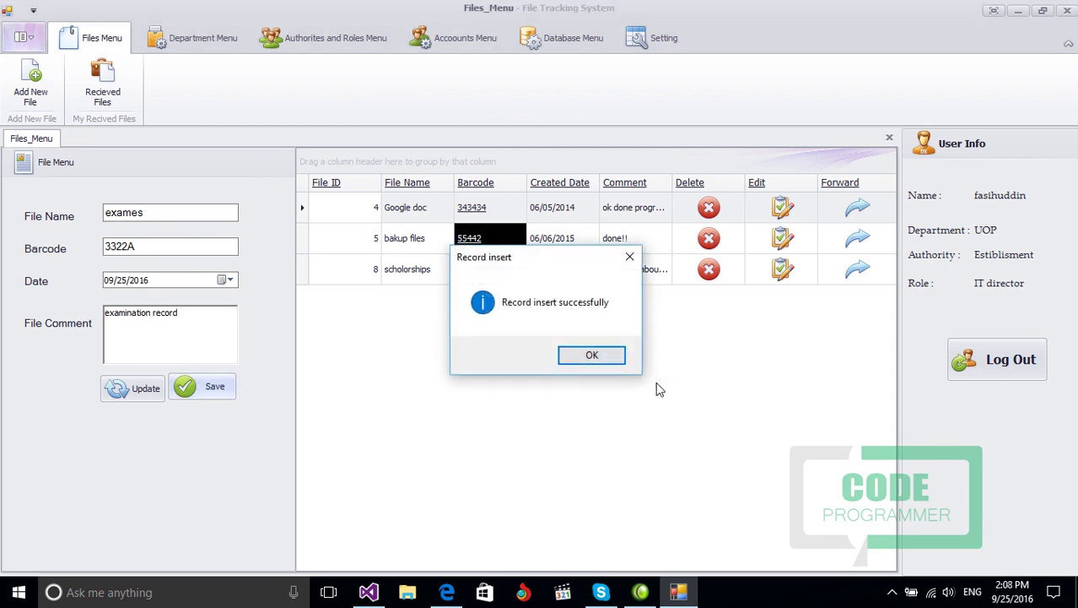
click(578, 354)
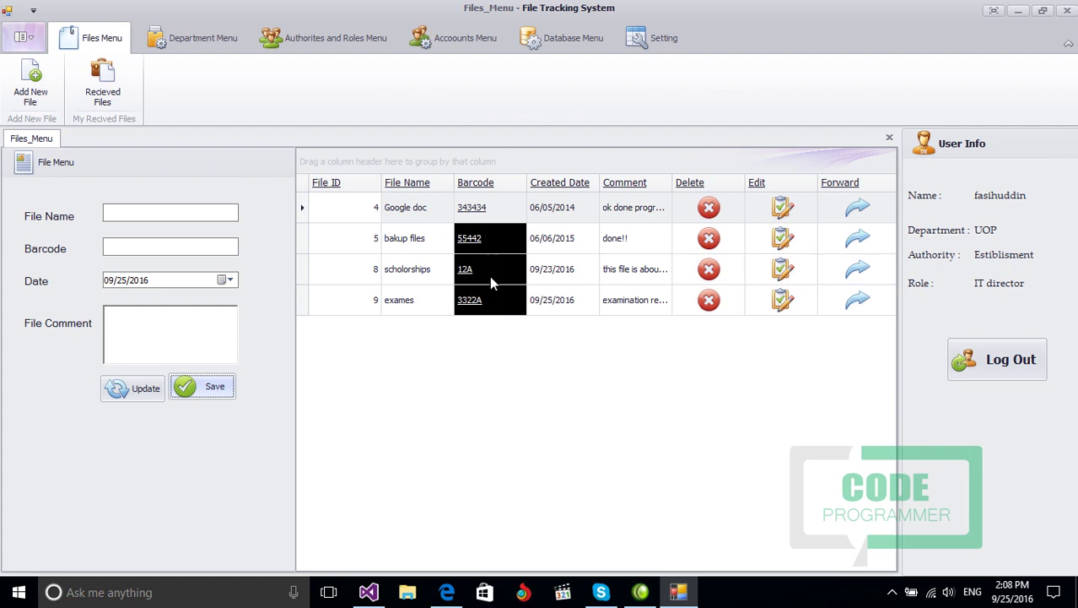
click(473, 305)
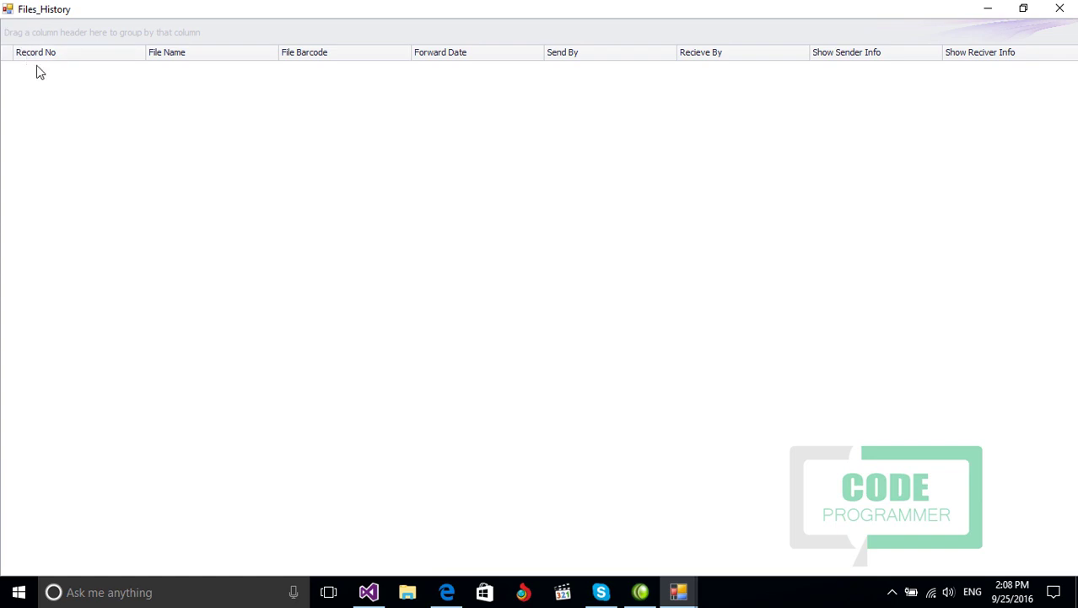
click(1060, 10)
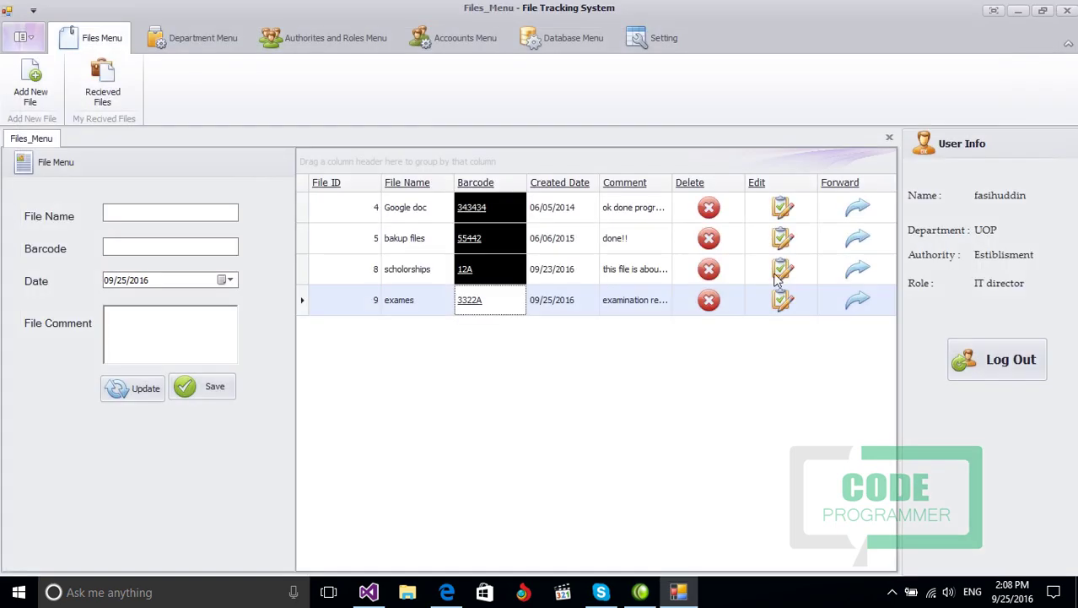
click(476, 209)
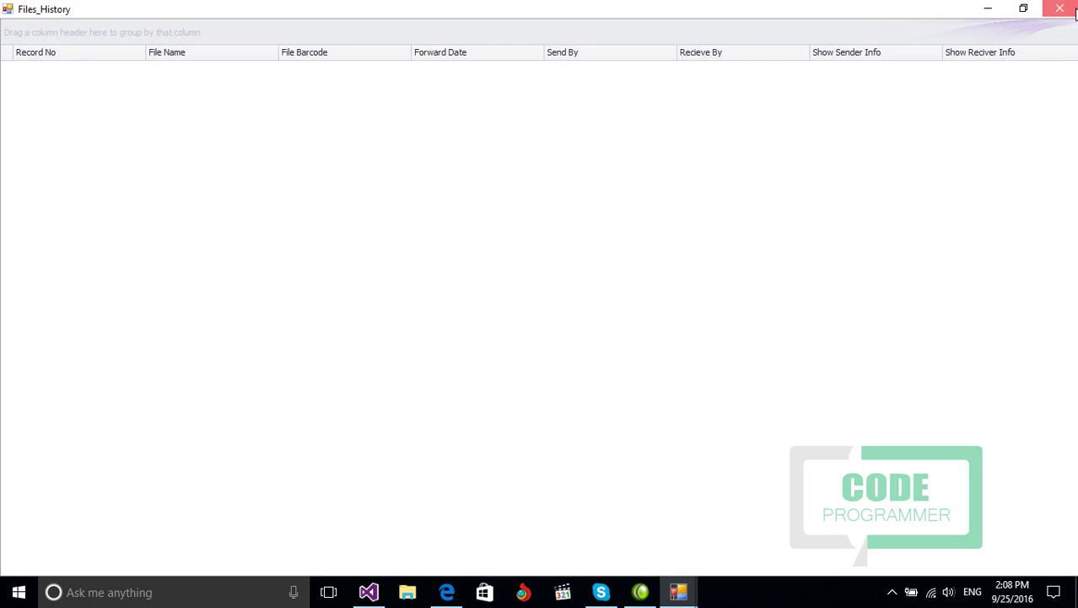
click(1060, 10)
click(477, 239)
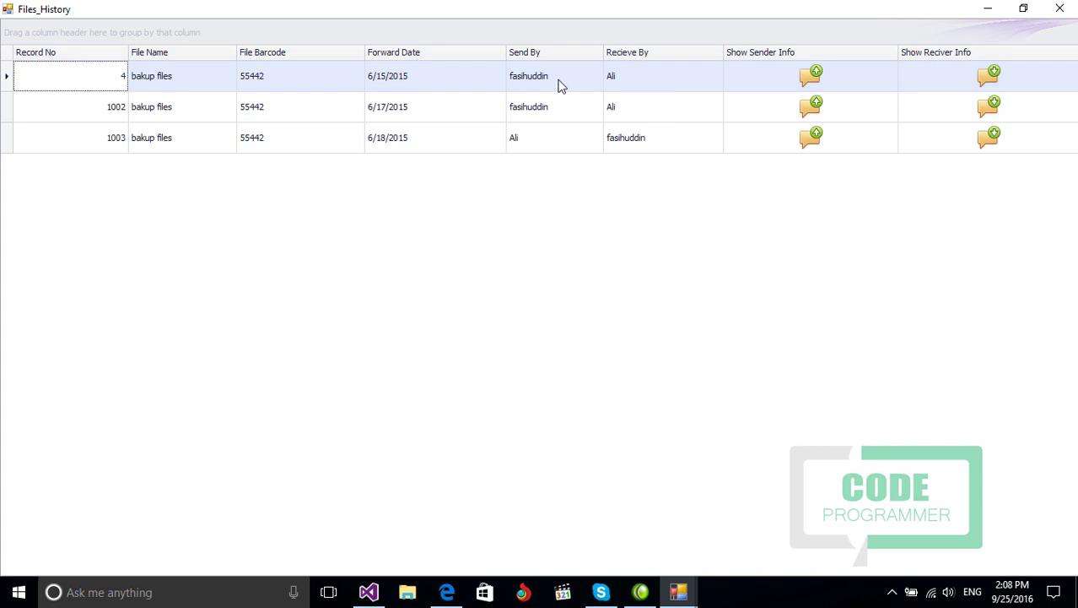
click(809, 81)
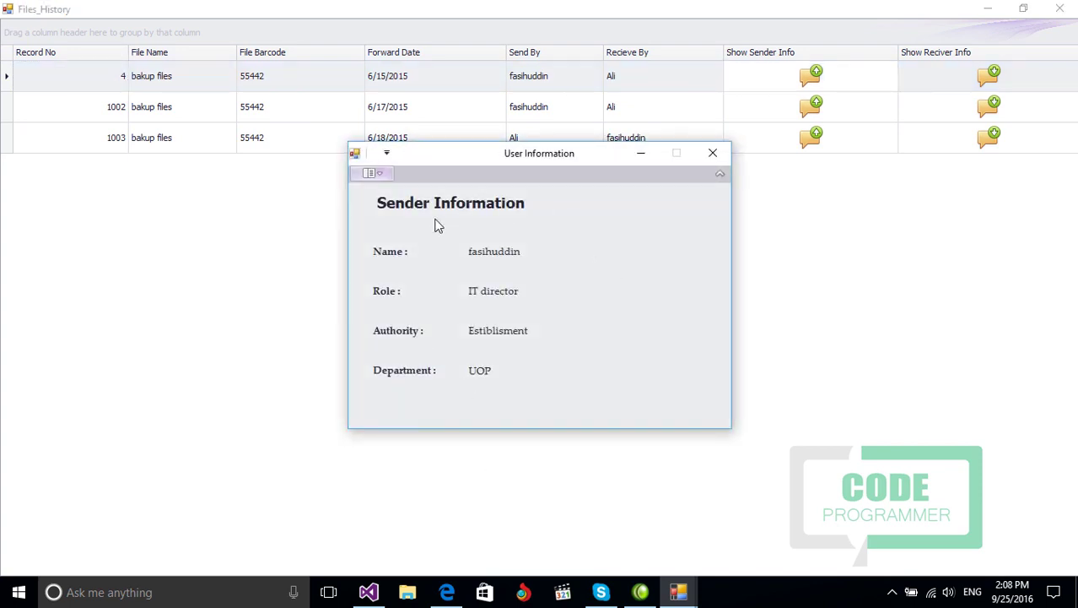
click(713, 152)
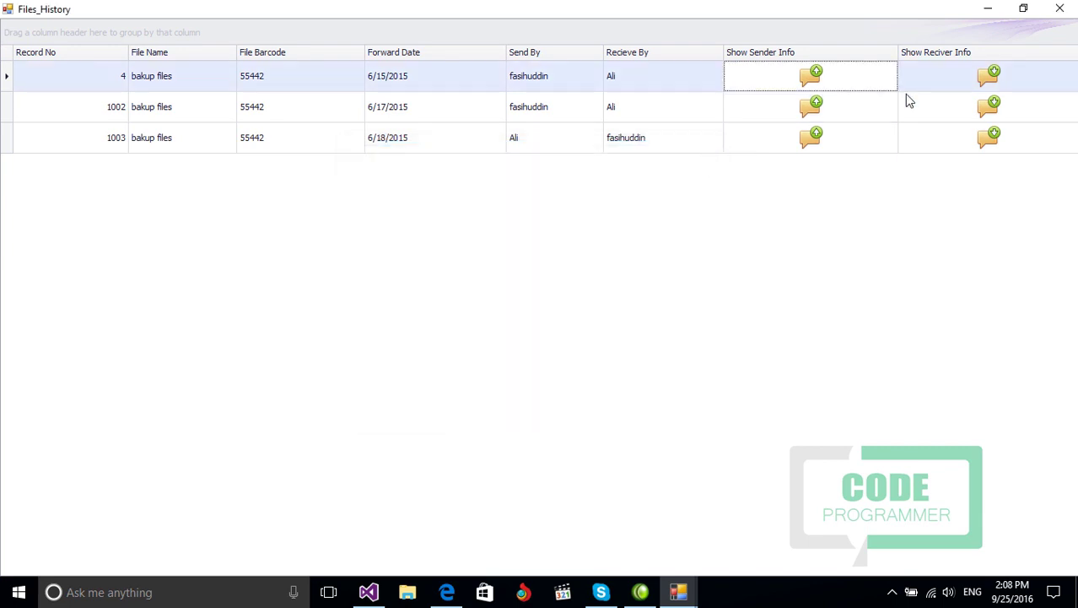
click(948, 84)
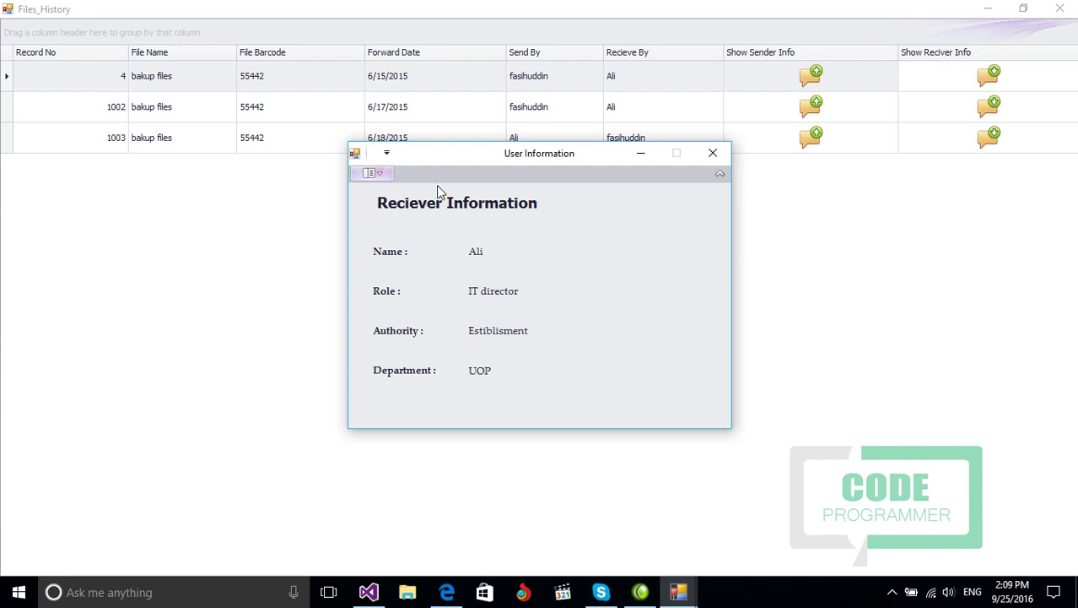
click(713, 153)
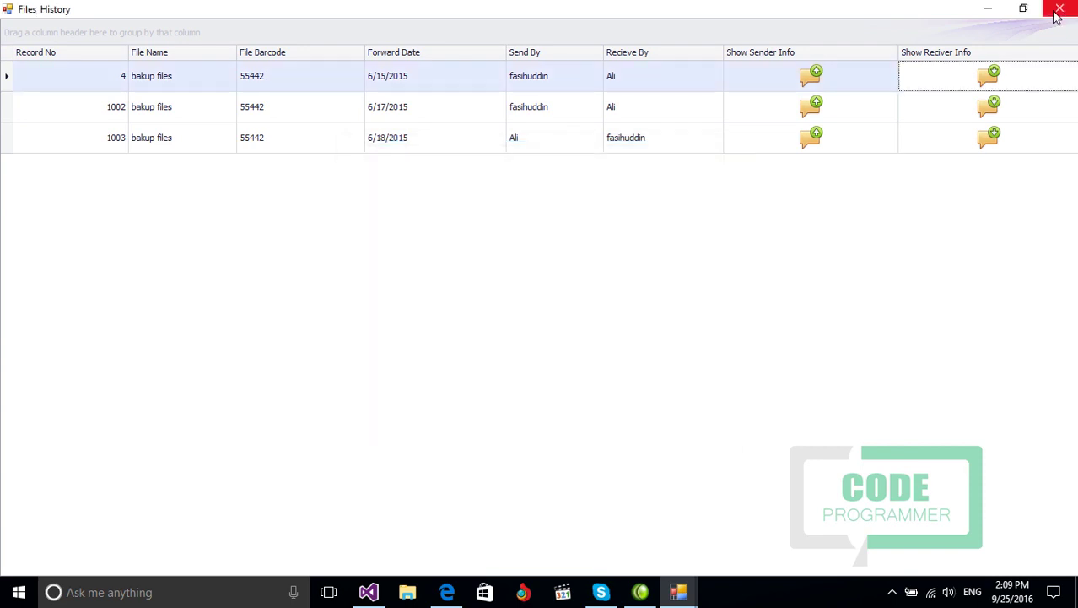
click(1059, 10)
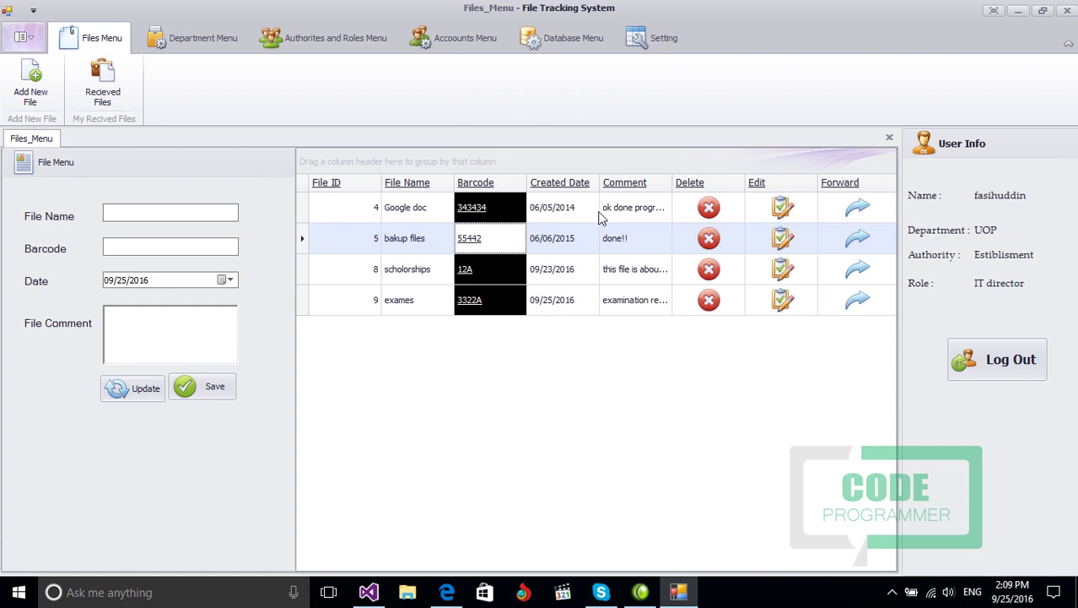
Step: Cancel deleting the Google doc record, load it for editing, then bring up forwarding for exames
click(697, 210)
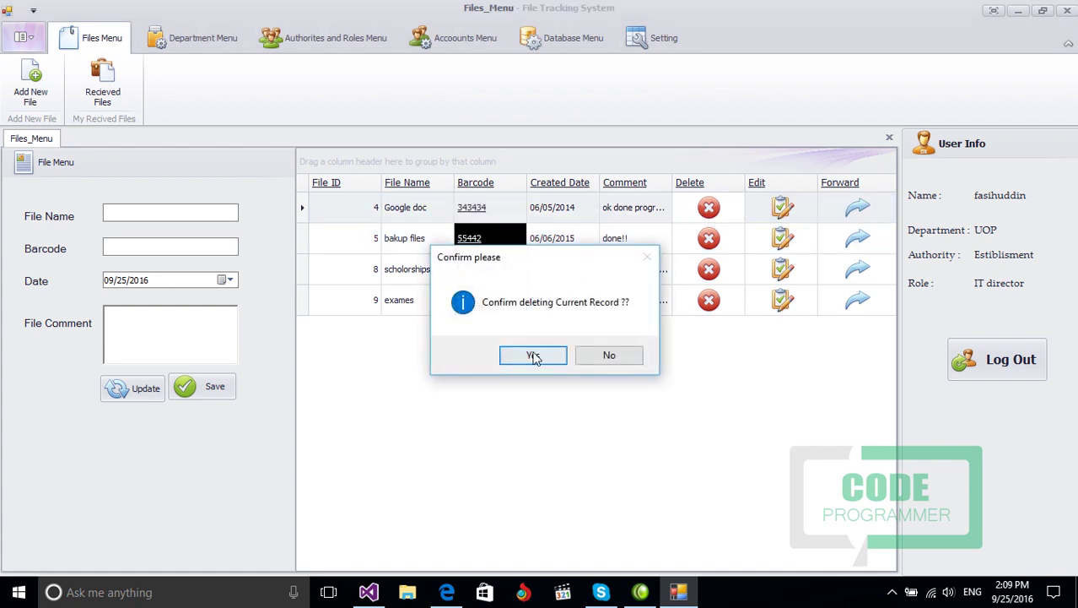
click(612, 355)
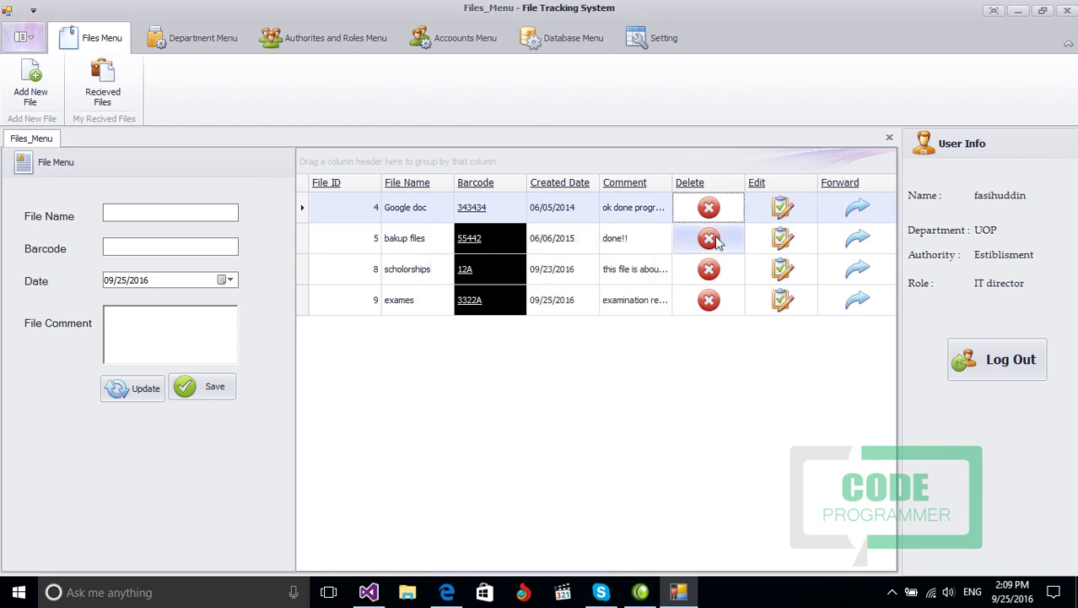
click(783, 209)
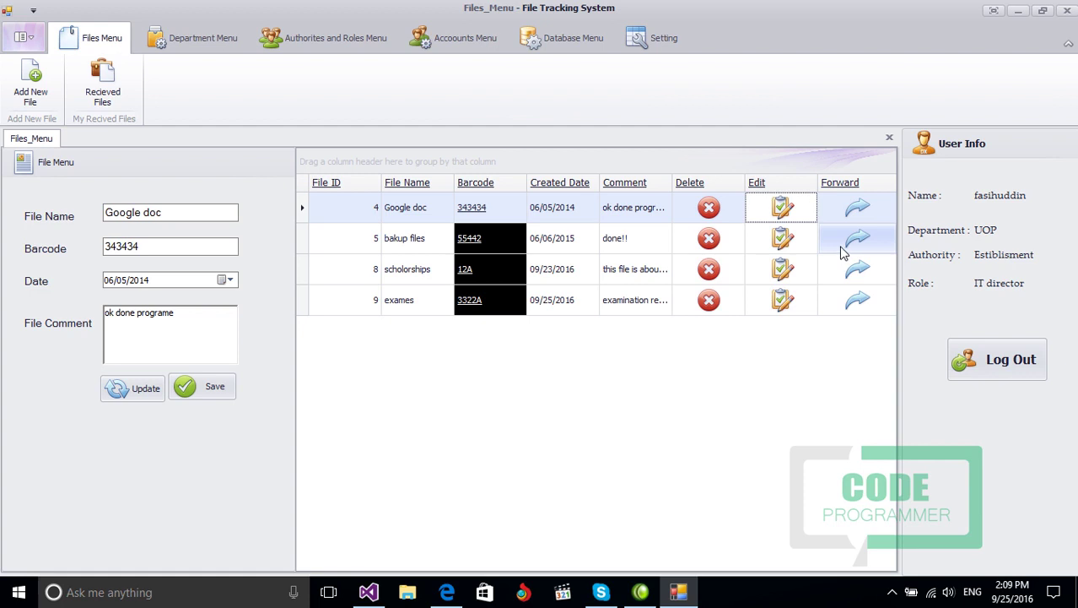
click(859, 302)
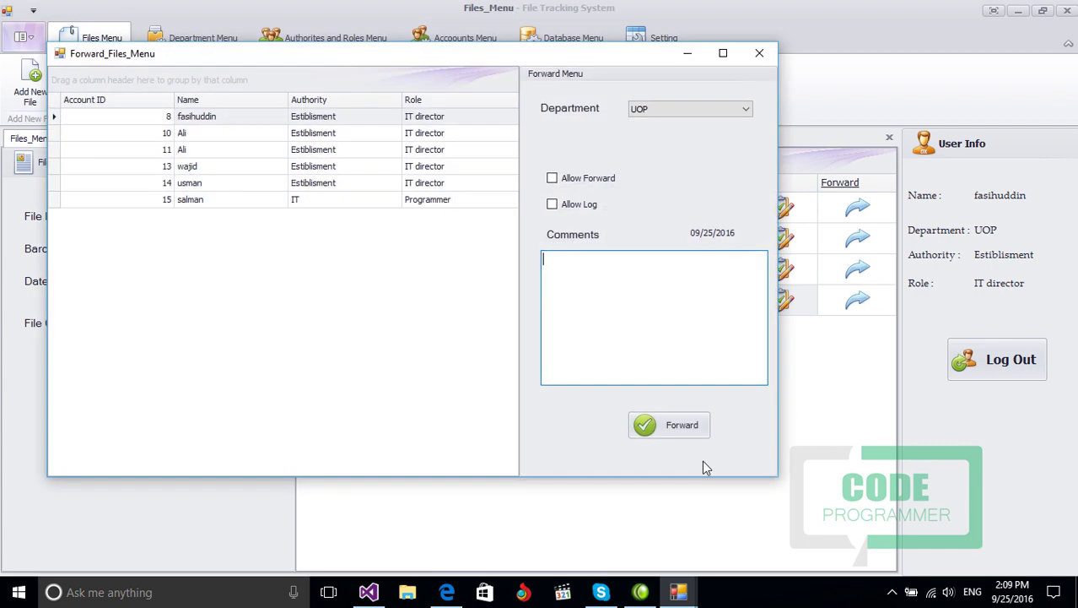
click(651, 109)
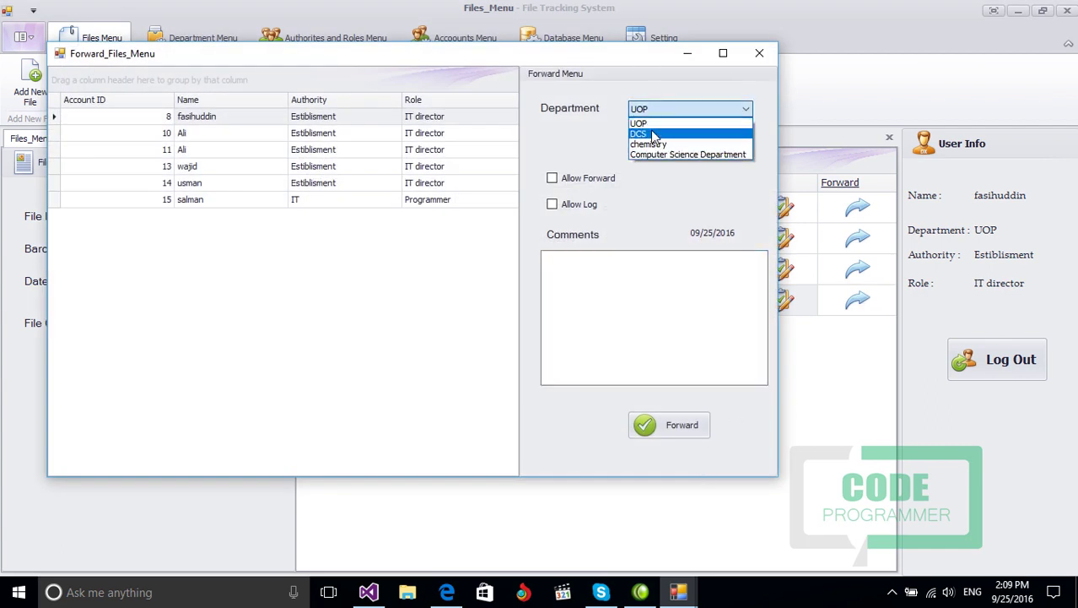
click(651, 133)
click(654, 111)
click(651, 144)
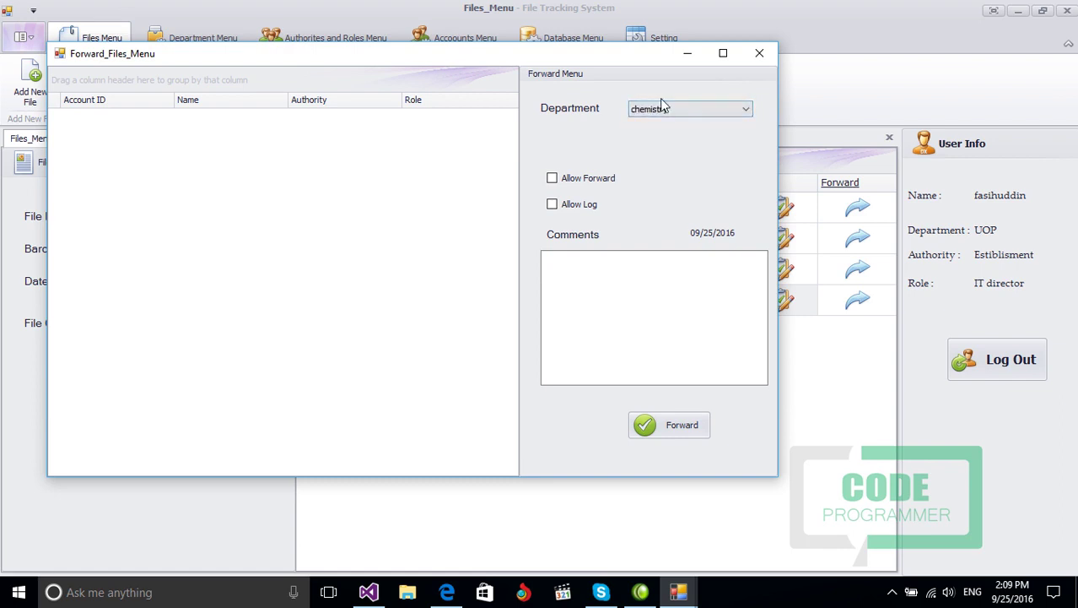
click(664, 109)
click(667, 155)
click(676, 109)
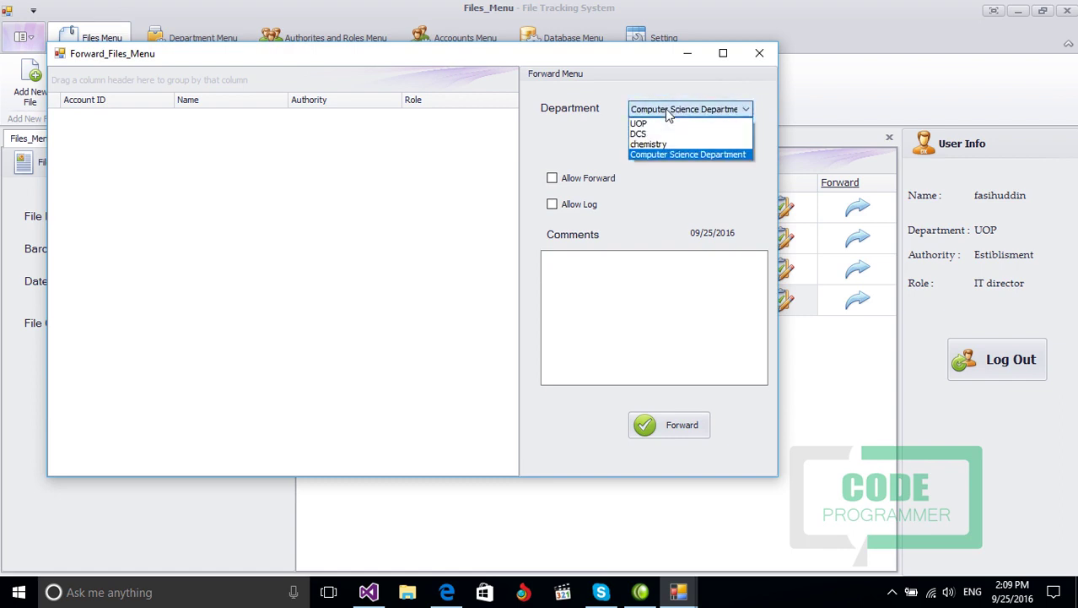
click(649, 124)
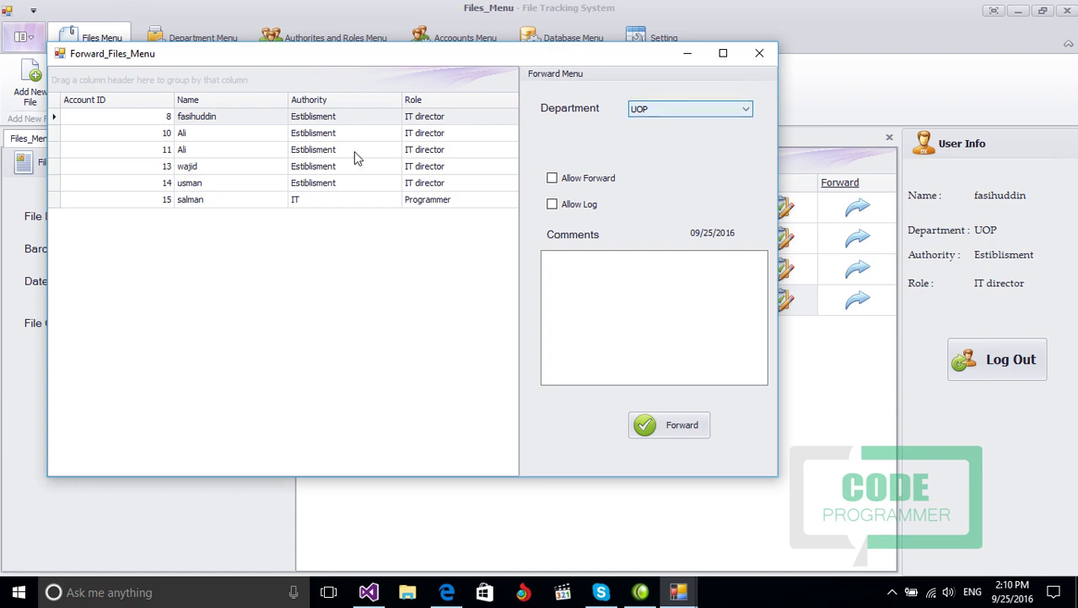
Step: Forward exames to the fourth UOP account with comment 'check the record properly', forwarding allowed, log off
click(189, 168)
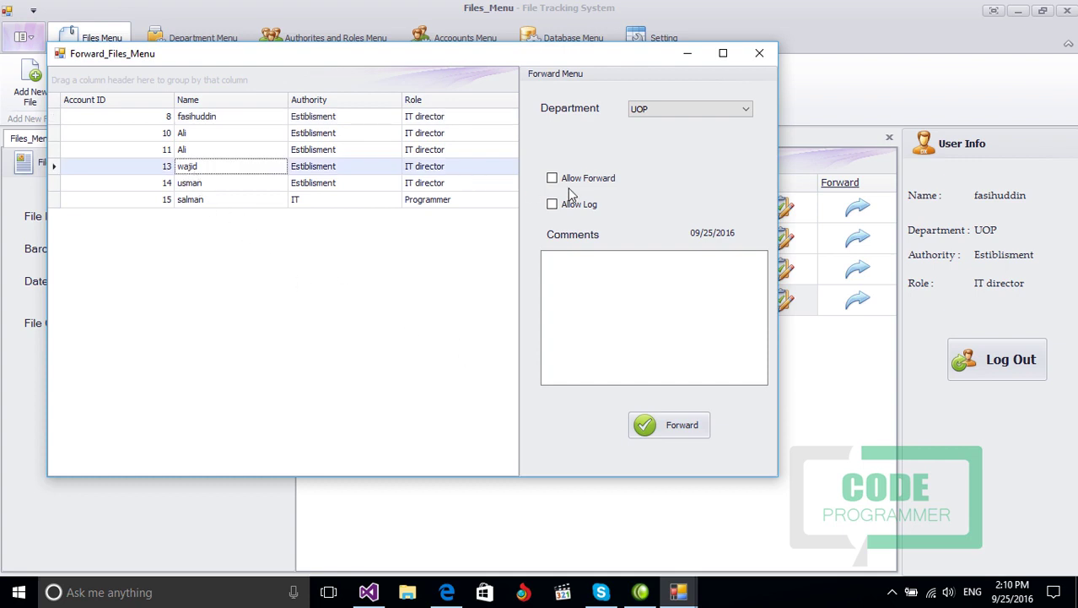
click(589, 267)
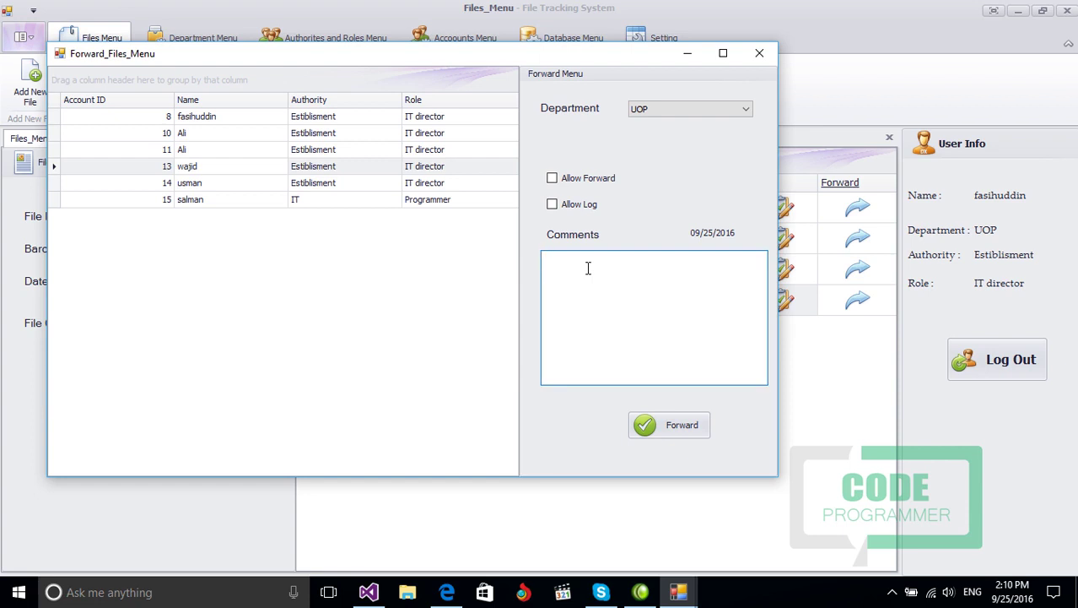
text(check the record properly.)
click(553, 205)
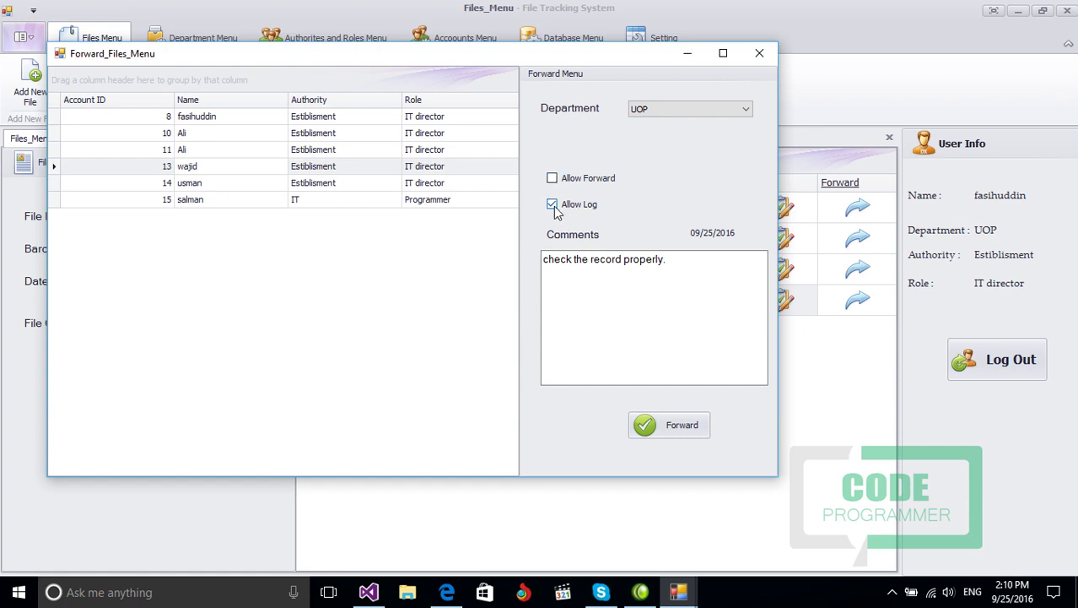
click(551, 179)
click(553, 204)
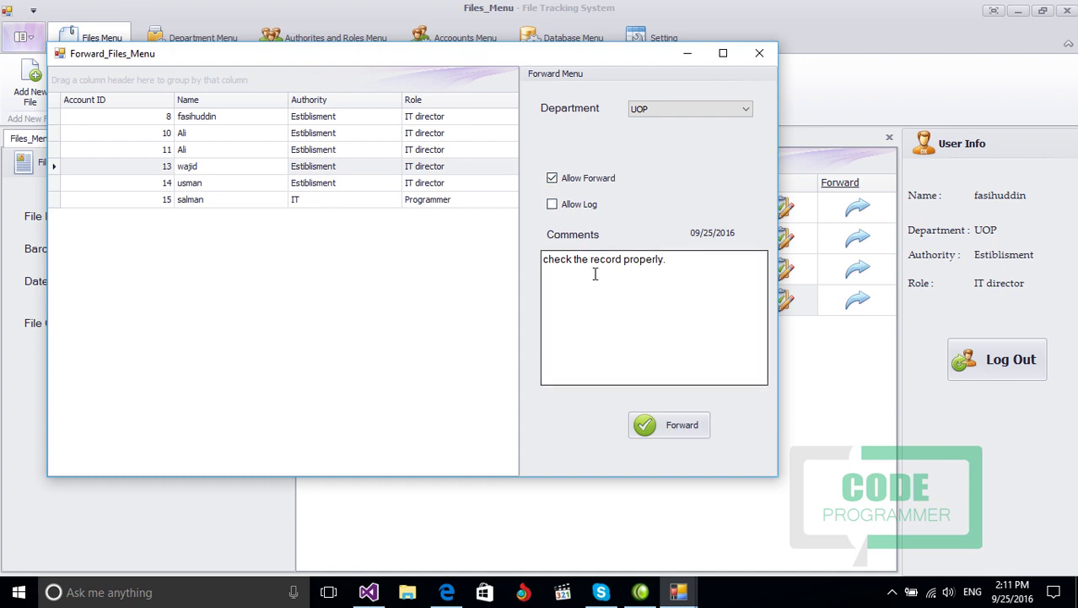
click(680, 425)
click(585, 353)
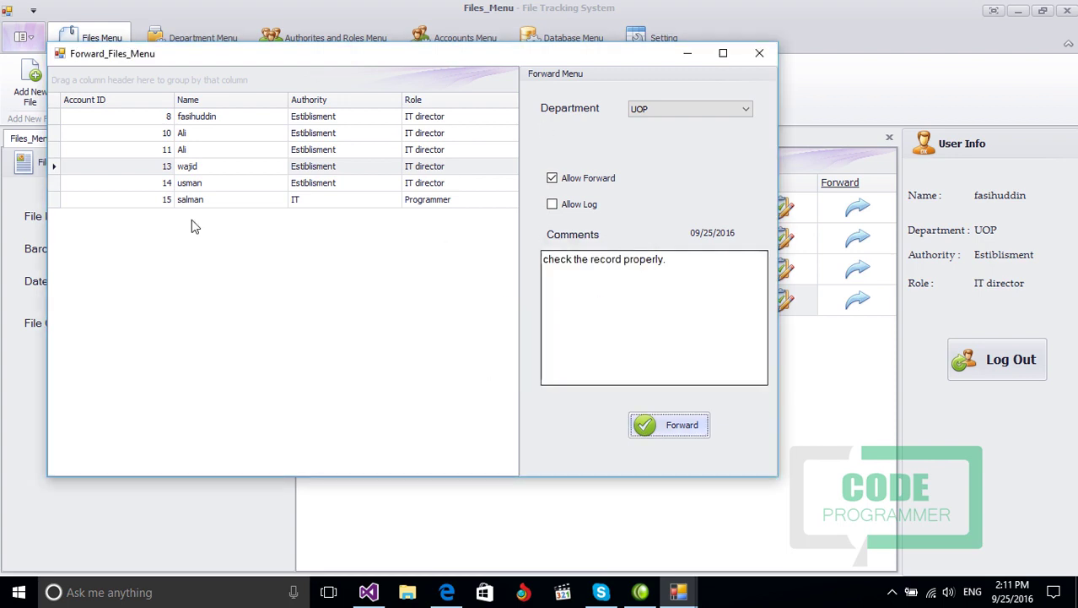
click(760, 54)
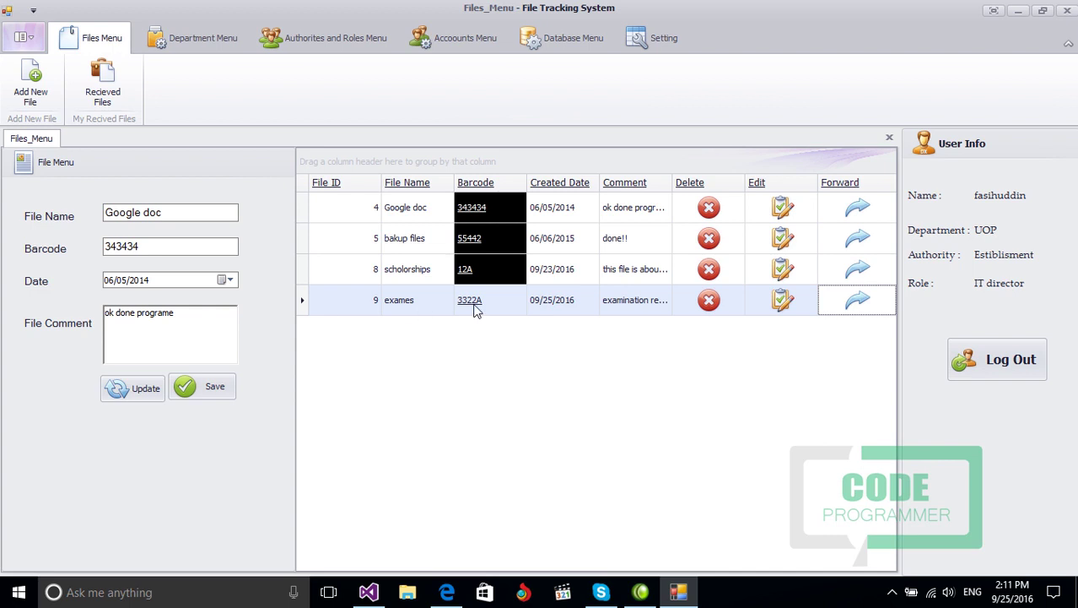
Step: Close Files_Menu and show the Recieved Files list with the 'bakup files' record
click(890, 138)
click(103, 84)
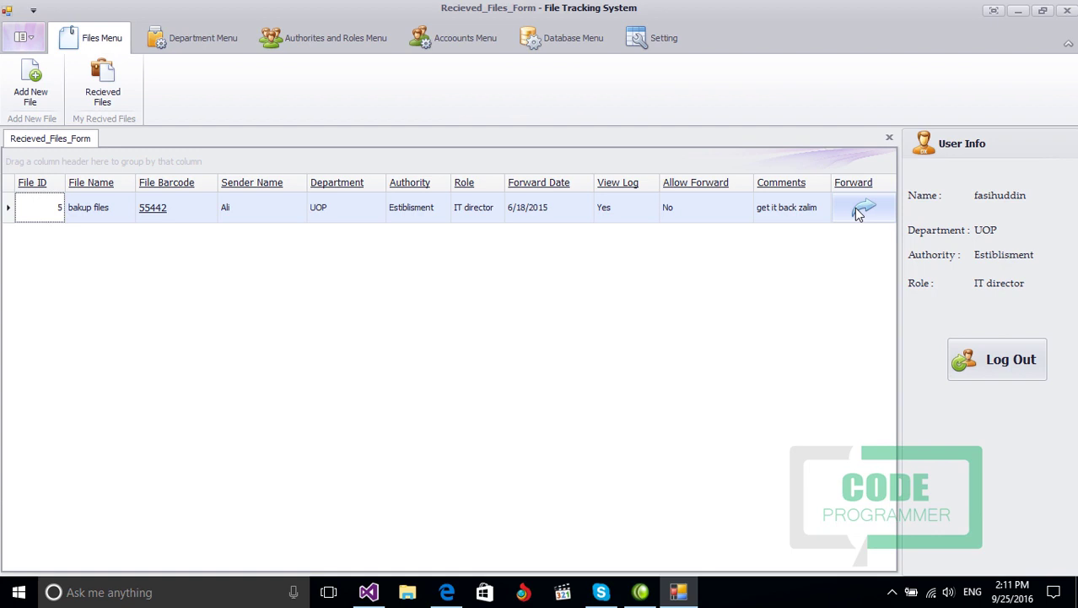
click(858, 213)
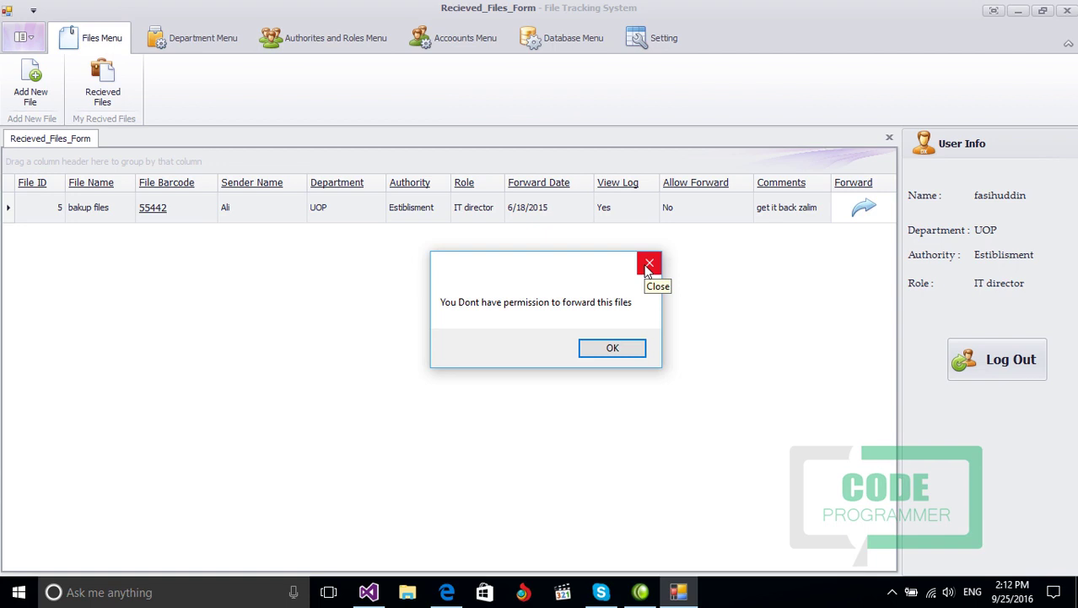
click(648, 265)
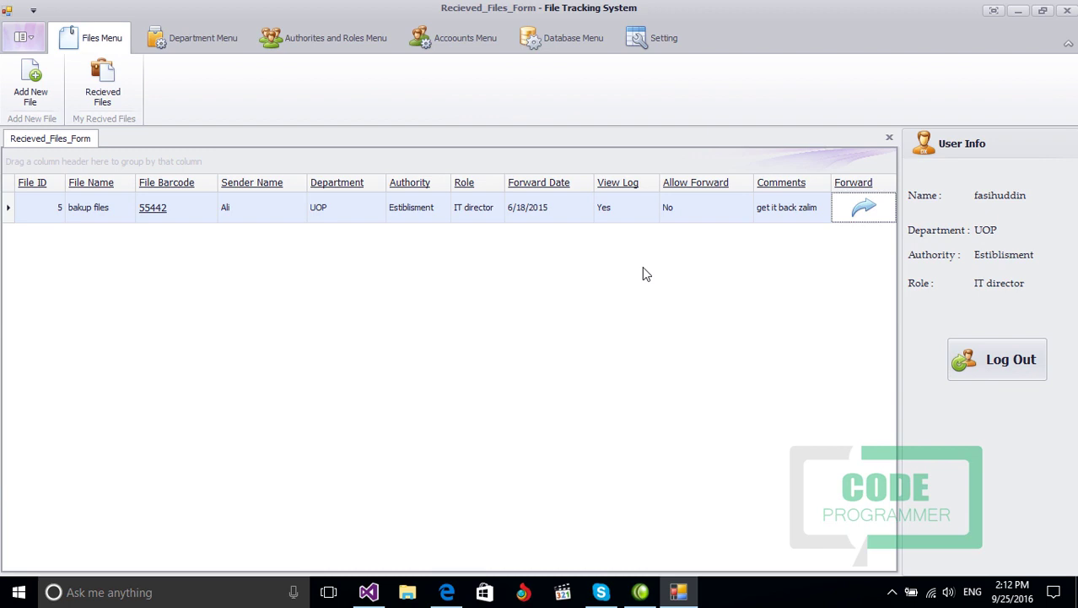
Step: View the Files_History for barcode 55442, then close it and the Recieved_Files_Form
click(152, 209)
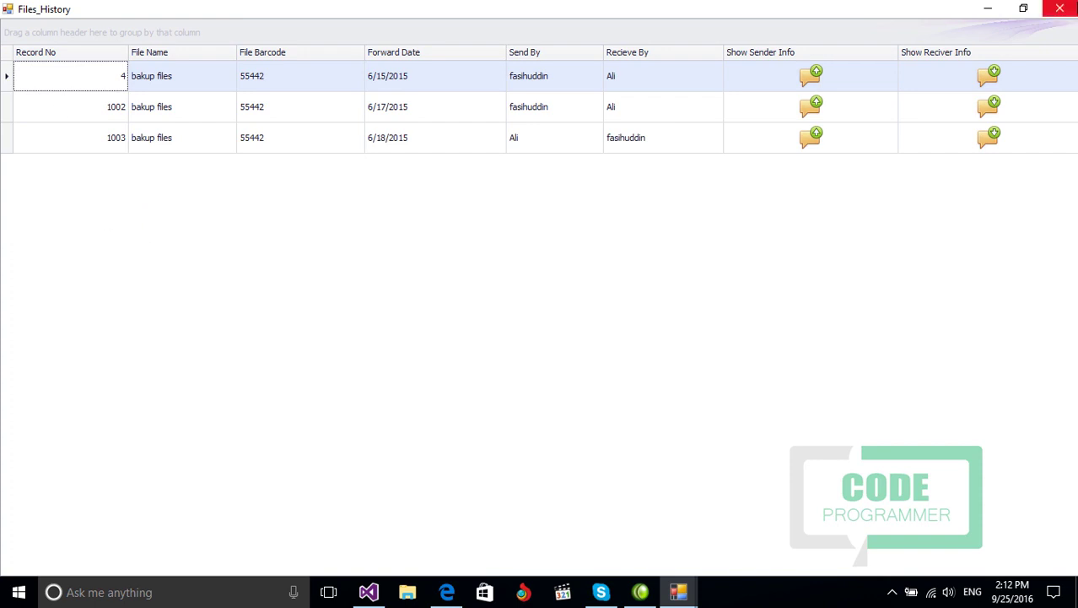
click(1060, 8)
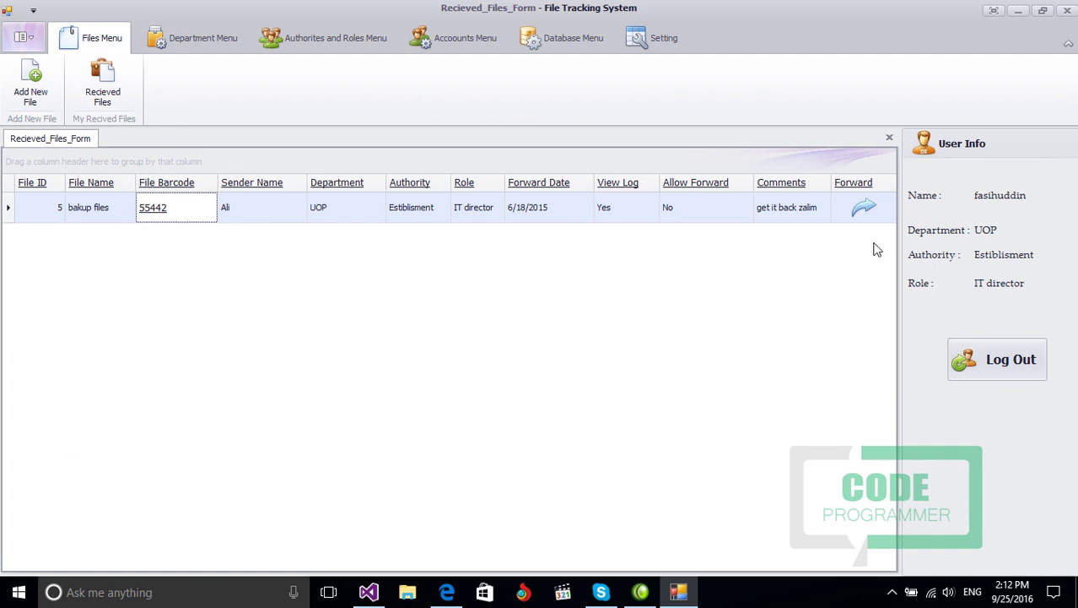
click(890, 137)
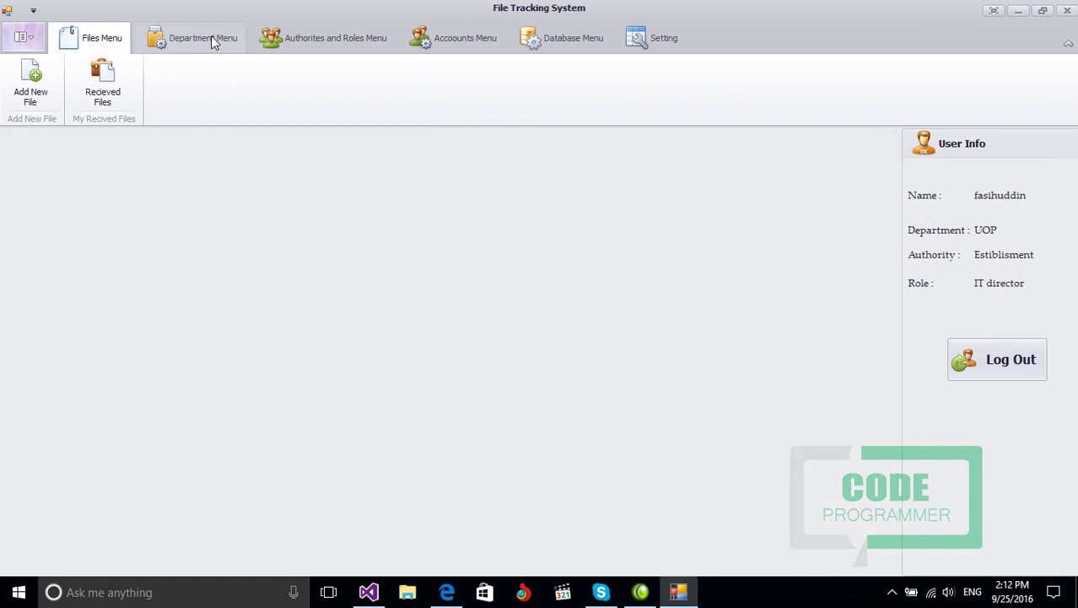
Step: Add a new department named 'Physics department' in the Department Menu
click(211, 36)
click(44, 95)
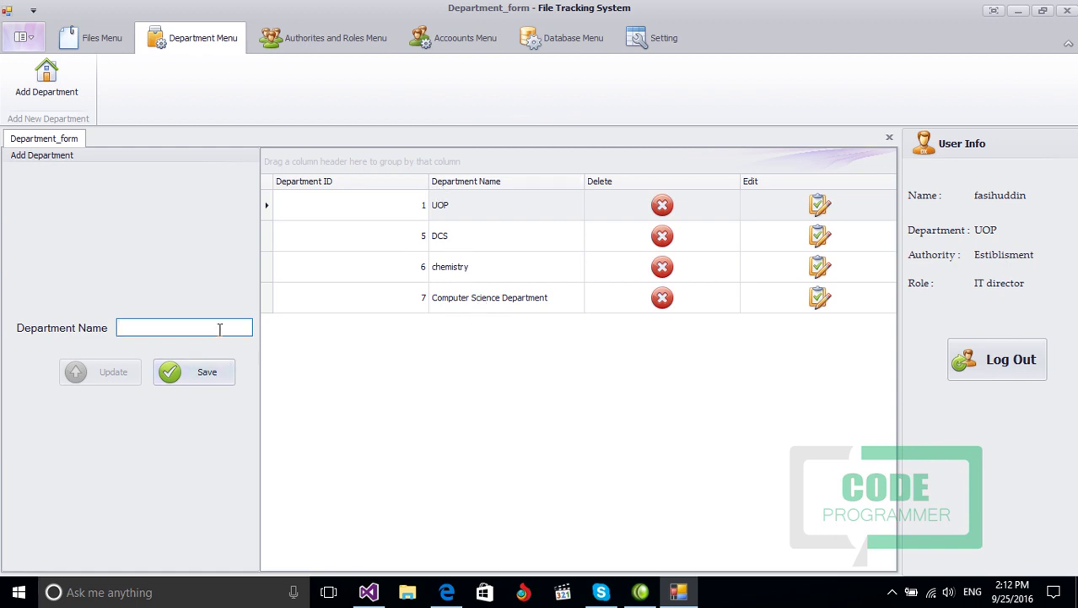
text(Physics department)
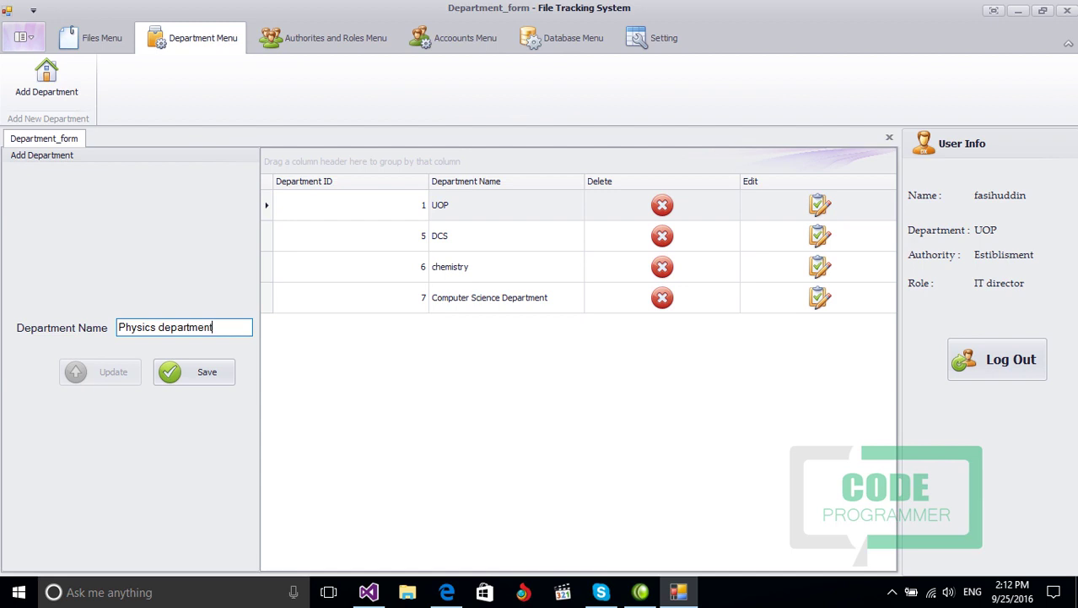
click(221, 369)
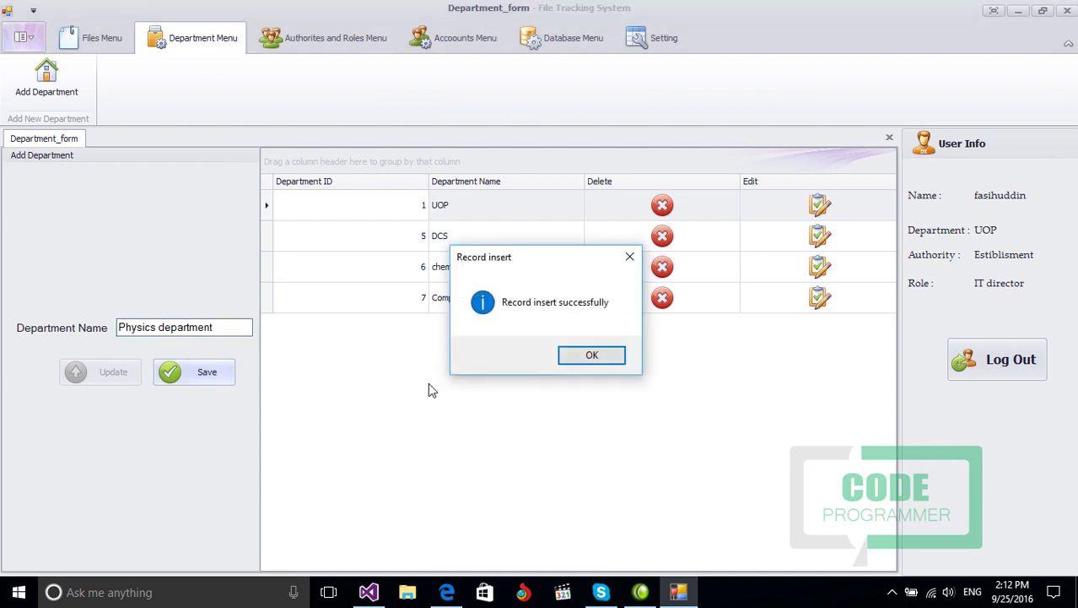
click(589, 355)
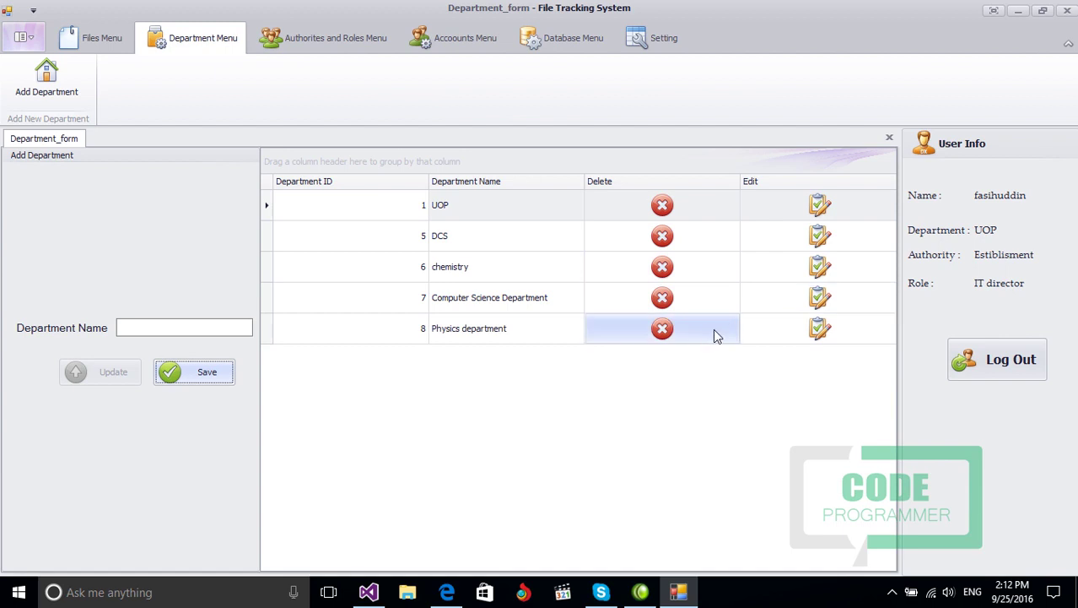
Step: Edit the department name to 'Physics Department' with a capital D and save
click(856, 330)
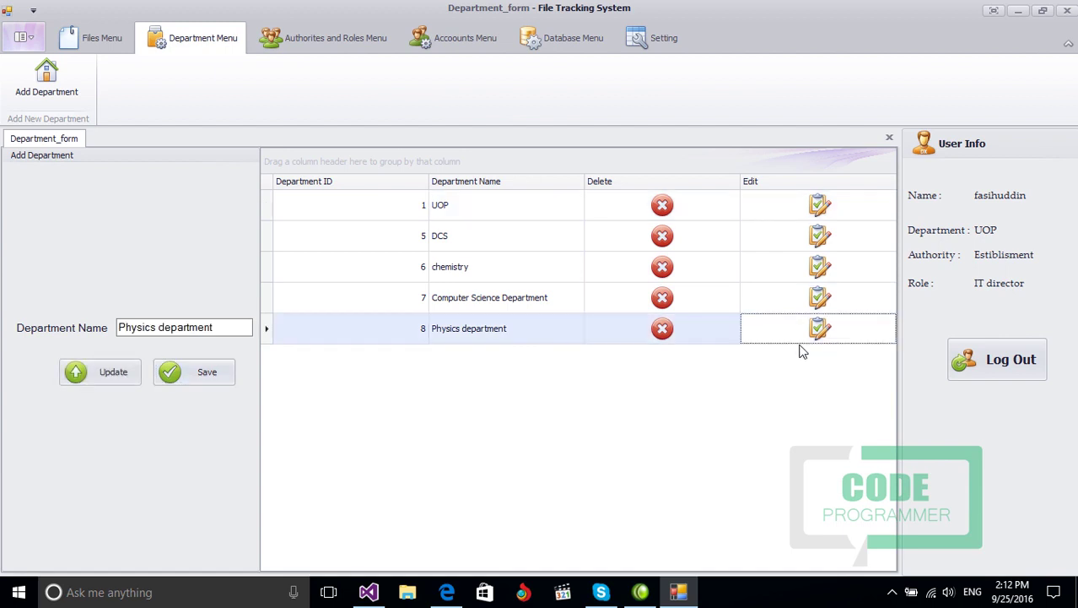
click(168, 329)
key(BackSpace)
text(D)
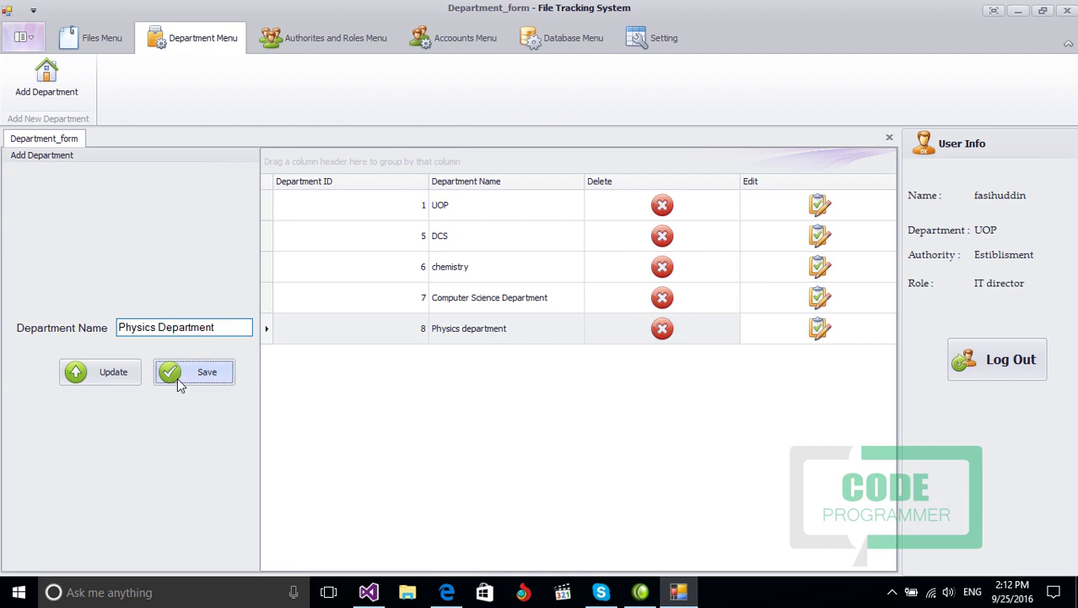
click(179, 377)
click(578, 356)
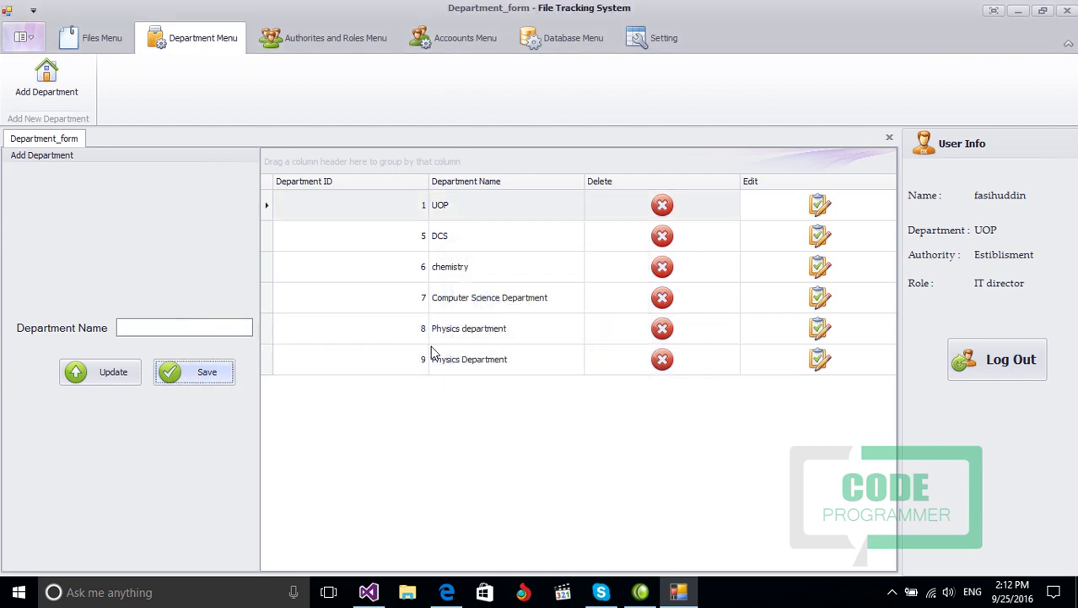
Step: Delete the lowercase duplicate department row 8 and close the department form
click(663, 328)
click(528, 354)
click(607, 355)
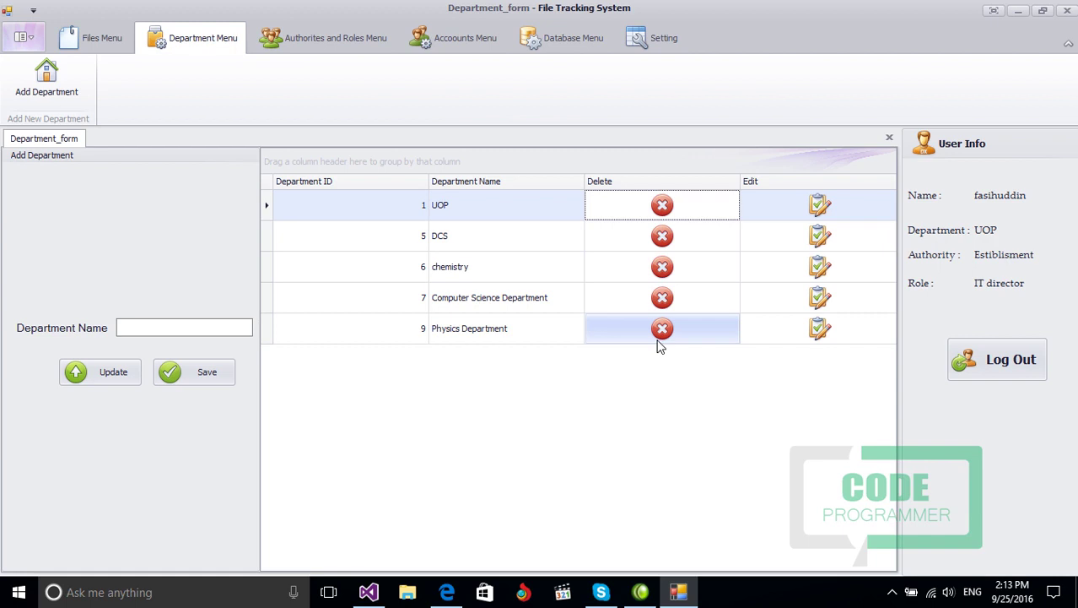
click(891, 139)
Step: Add a new authority 'IT' under department DCS
click(292, 39)
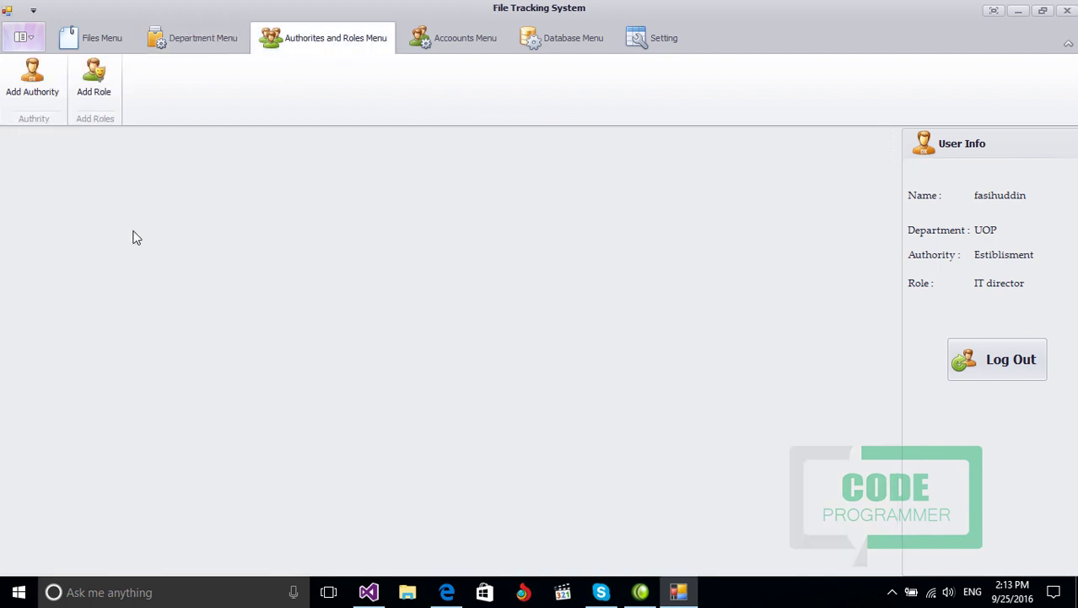
click(37, 93)
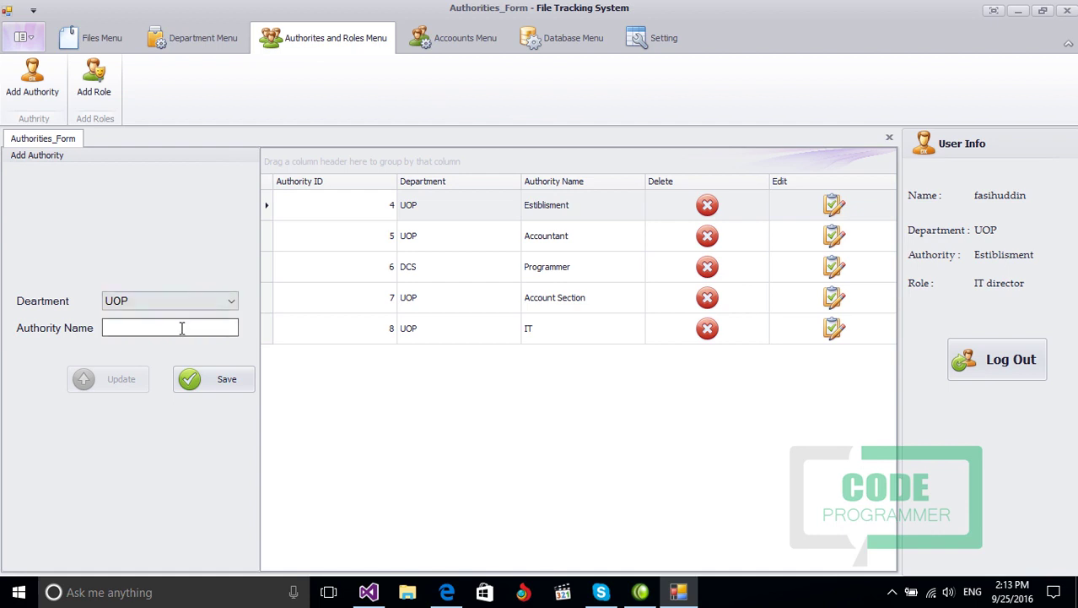
click(162, 306)
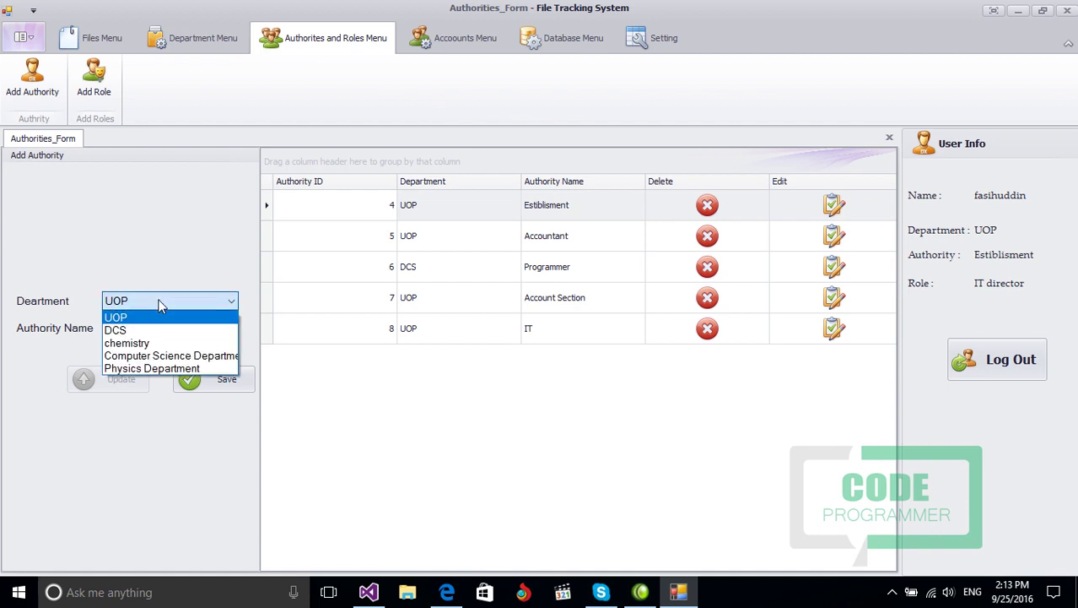
click(150, 324)
click(150, 325)
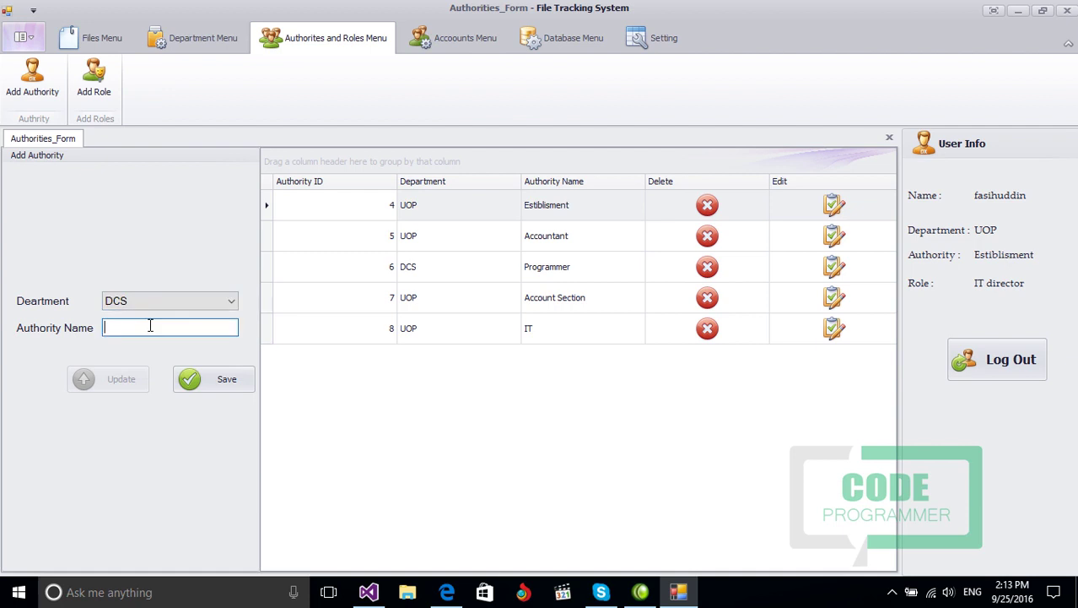
text(IT)
click(193, 378)
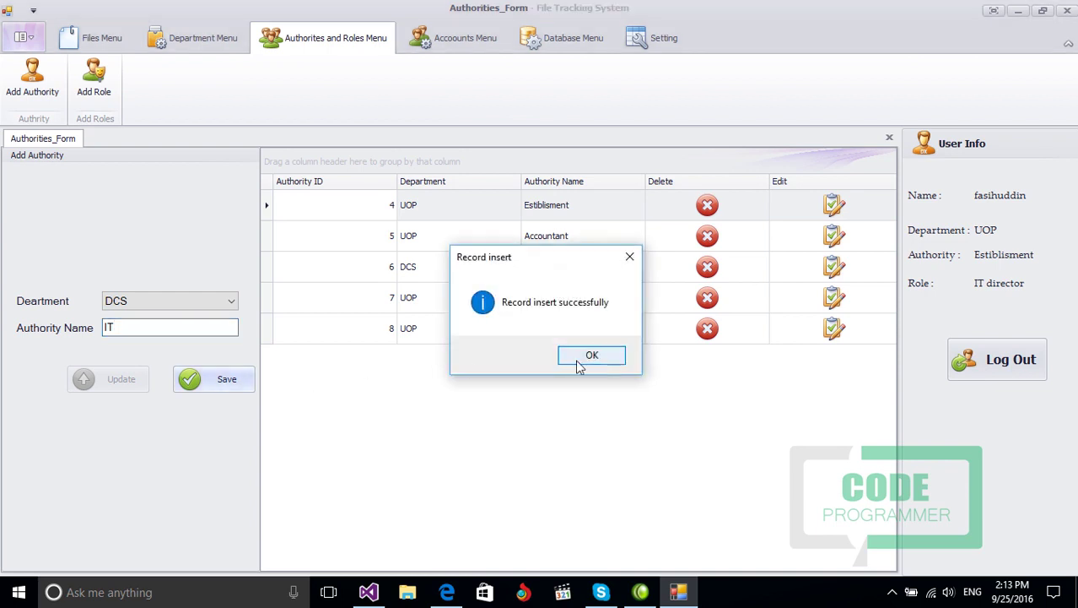
click(591, 355)
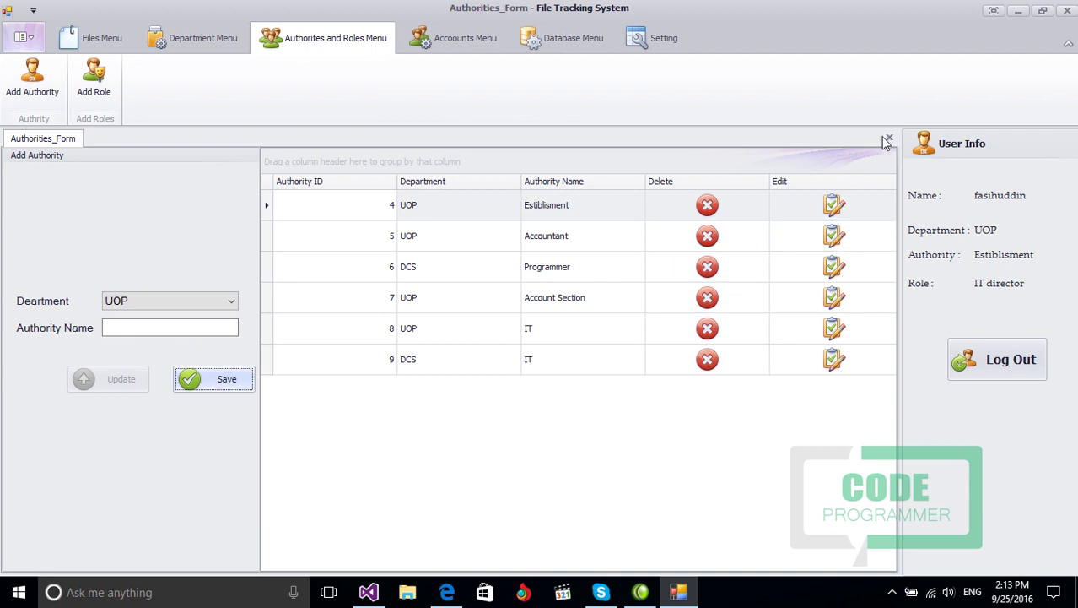
Step: Update authority row 9 to department UOP and close the Authorities_Form
click(709, 359)
click(605, 354)
click(833, 359)
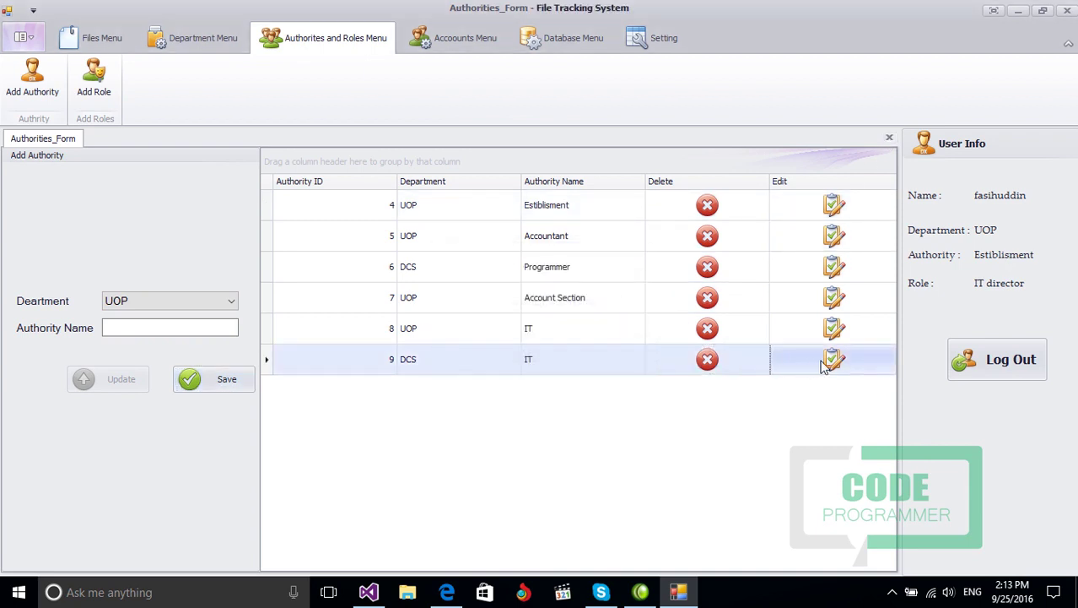
click(145, 381)
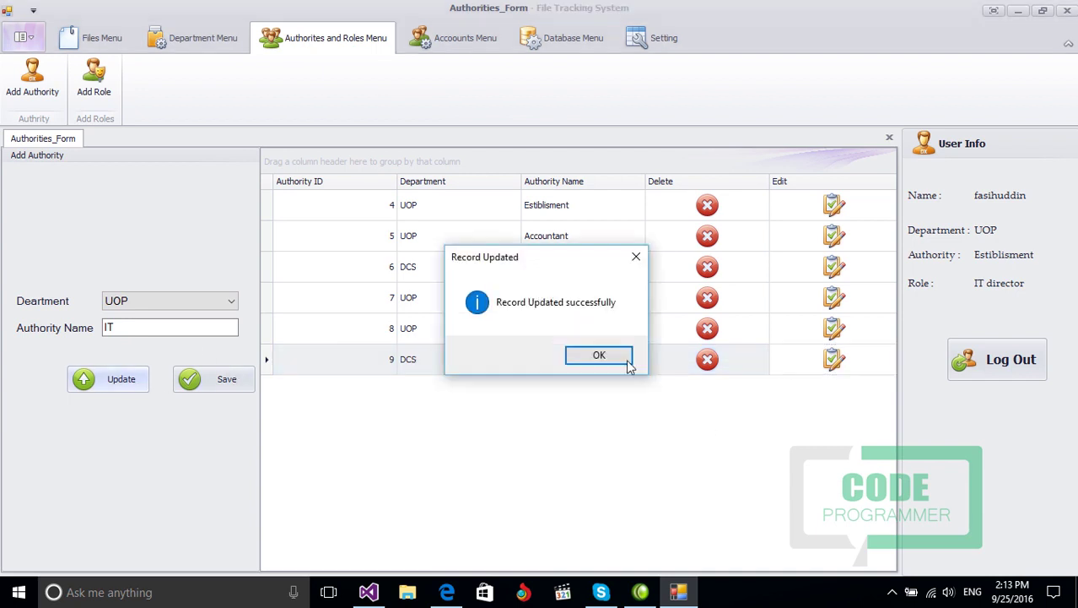
click(595, 355)
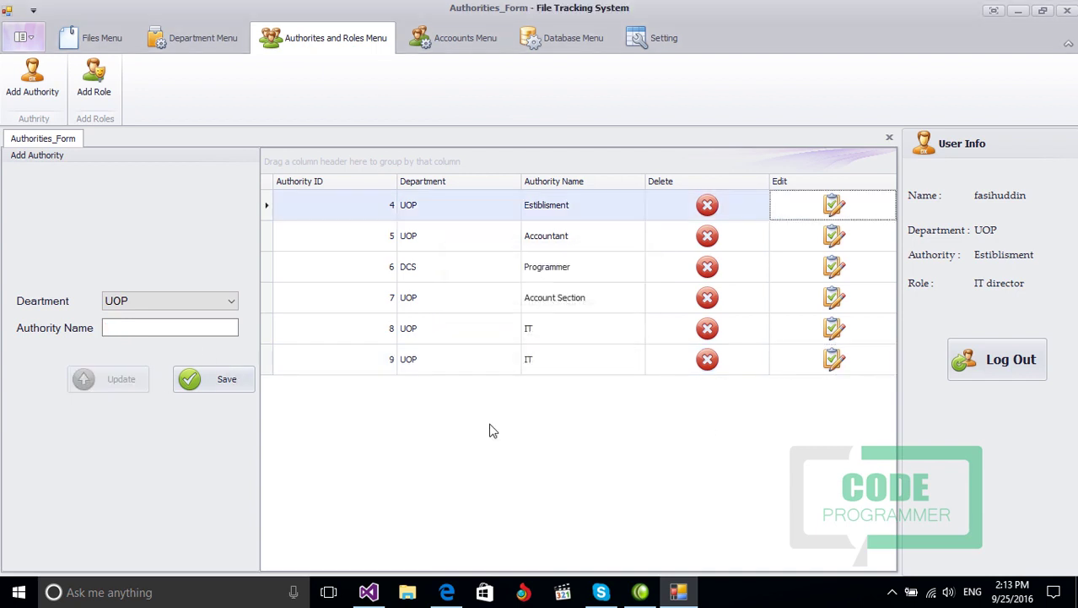
click(889, 138)
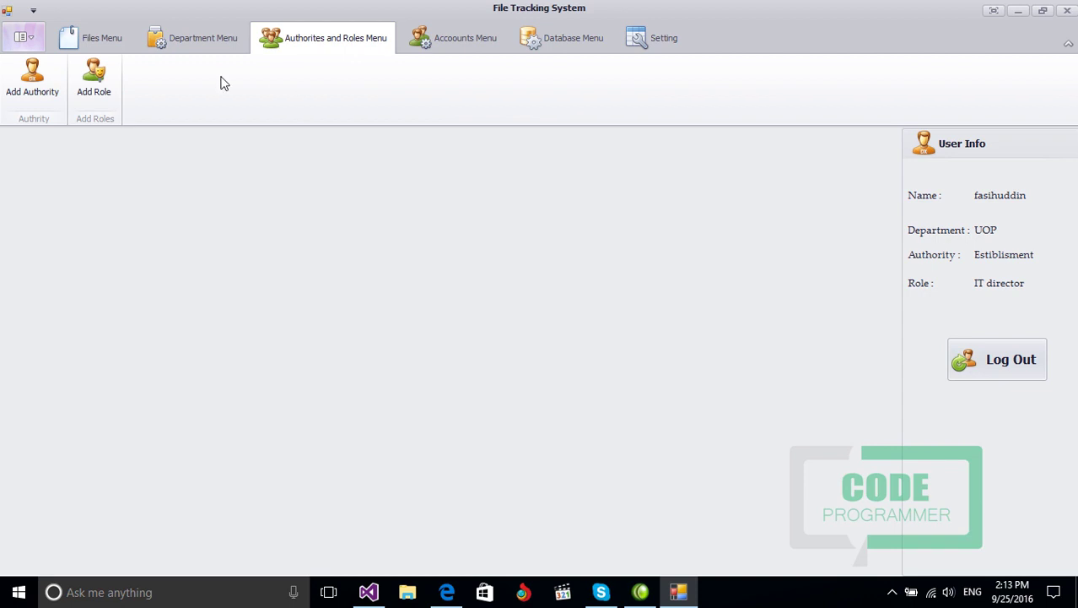
Step: Create the role 'computer operator', saved as Role ID 15
click(93, 84)
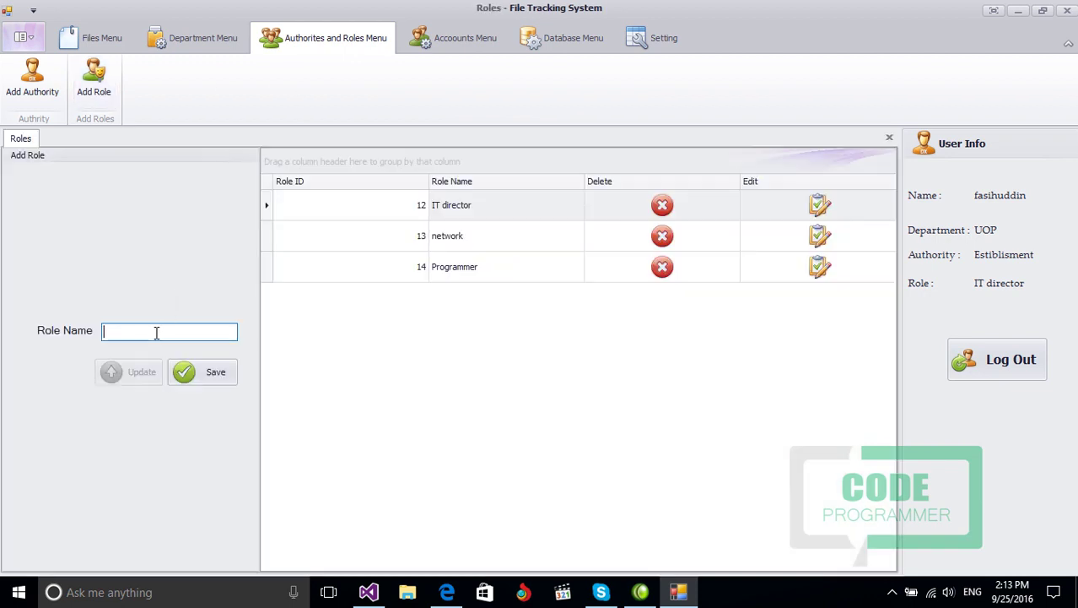
click(156, 332)
text(computer operator)
click(221, 372)
click(568, 356)
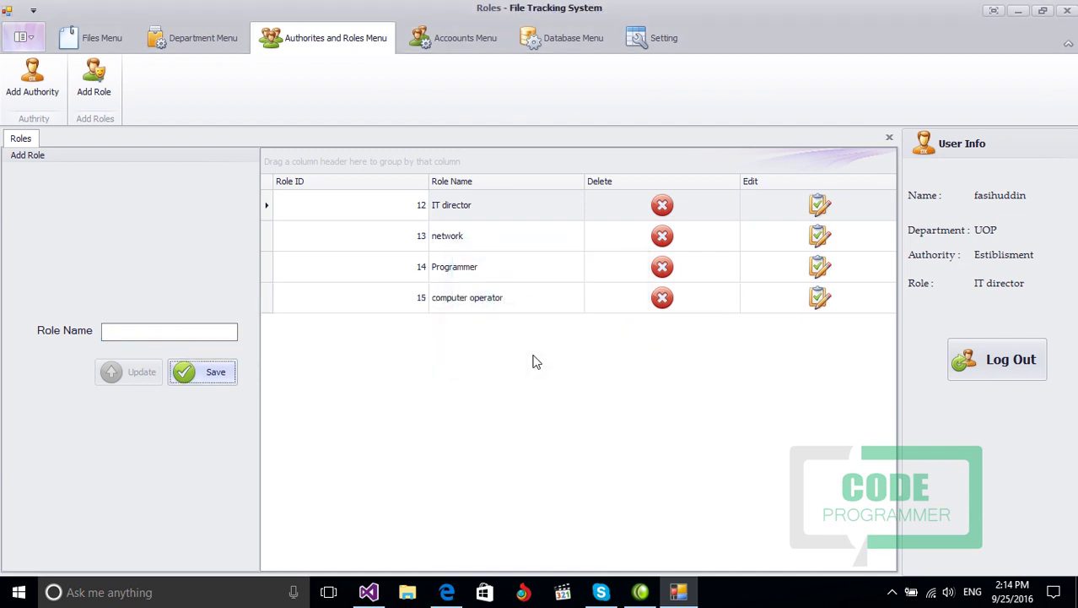
Step: Close the Roles view and open the Add New Account form from the Accounts Menu
click(889, 138)
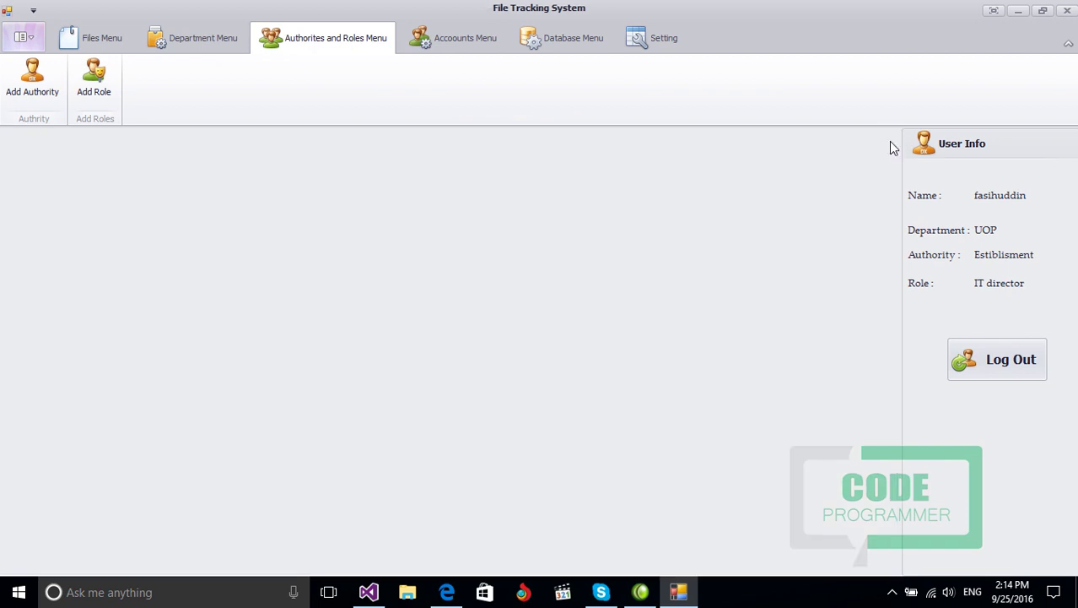
click(189, 51)
click(289, 48)
click(450, 49)
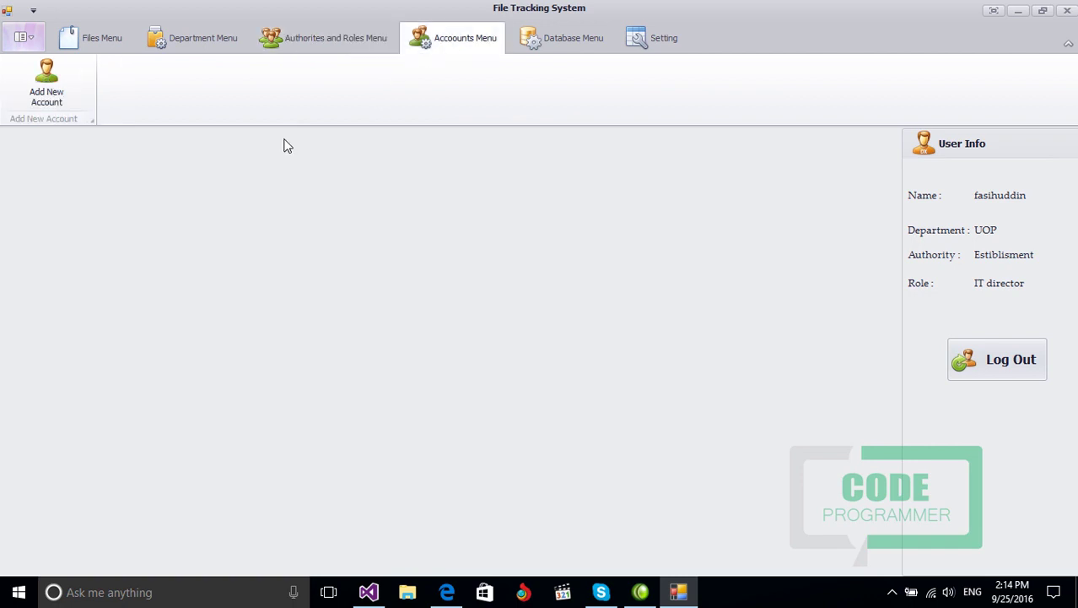
click(53, 100)
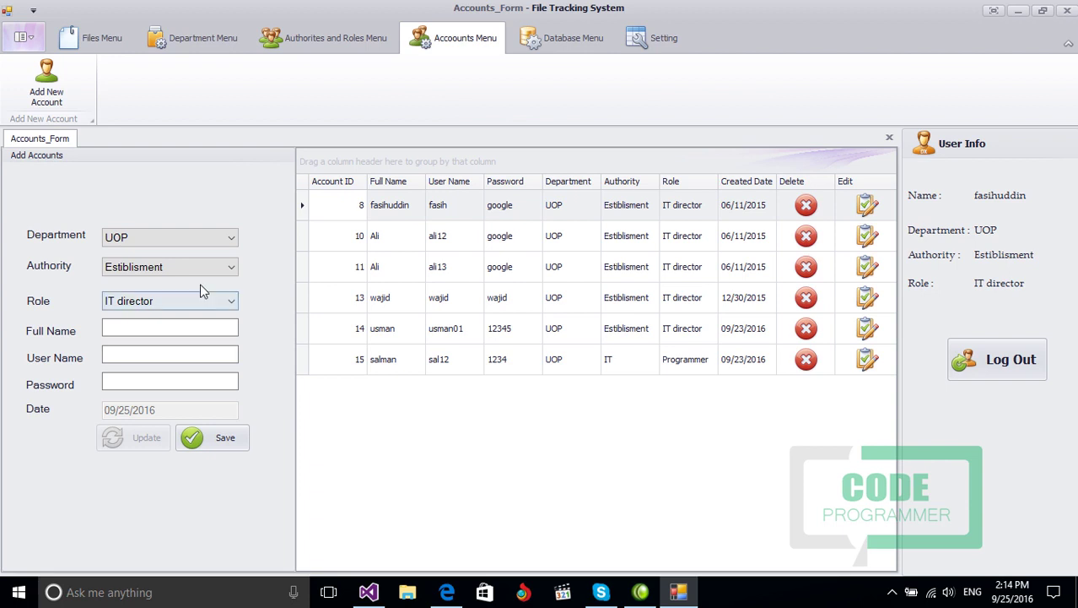
Step: Choose department UOP, authority IT and role computer operator for the new account
click(164, 242)
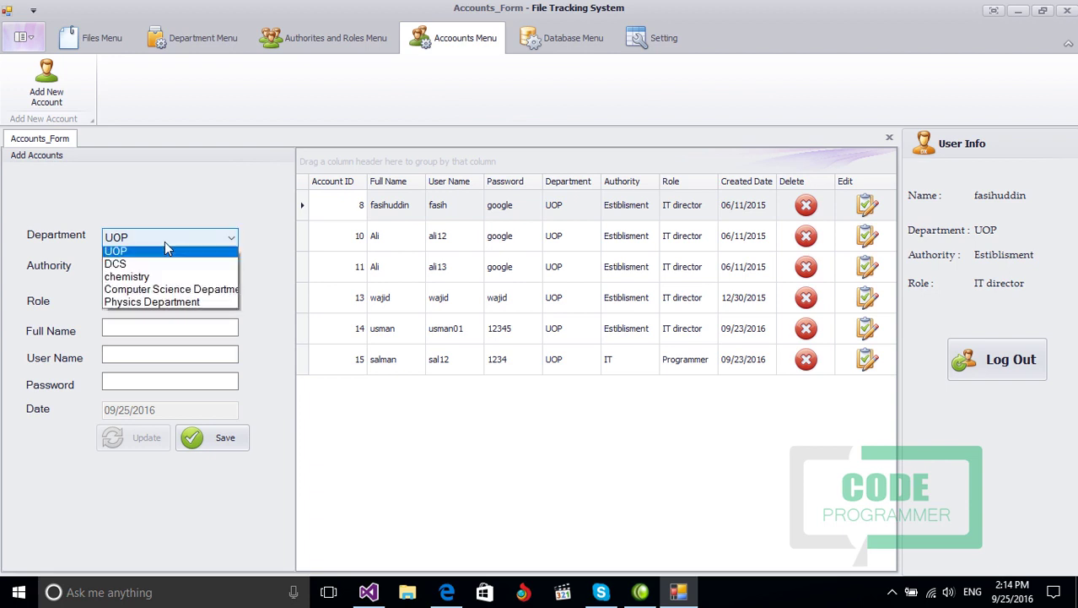
click(164, 255)
click(169, 238)
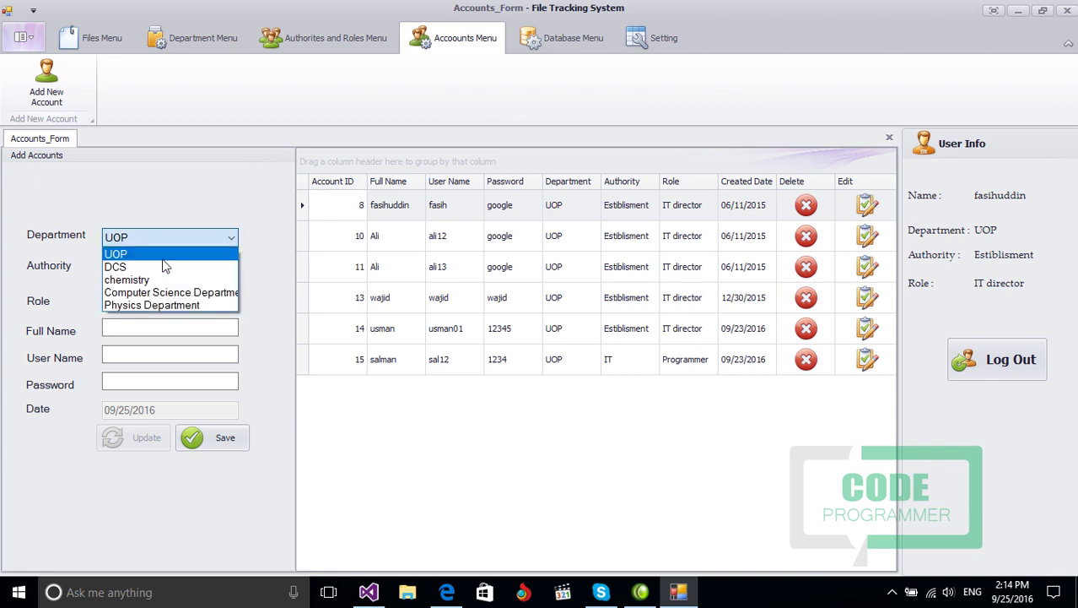
click(161, 267)
click(165, 238)
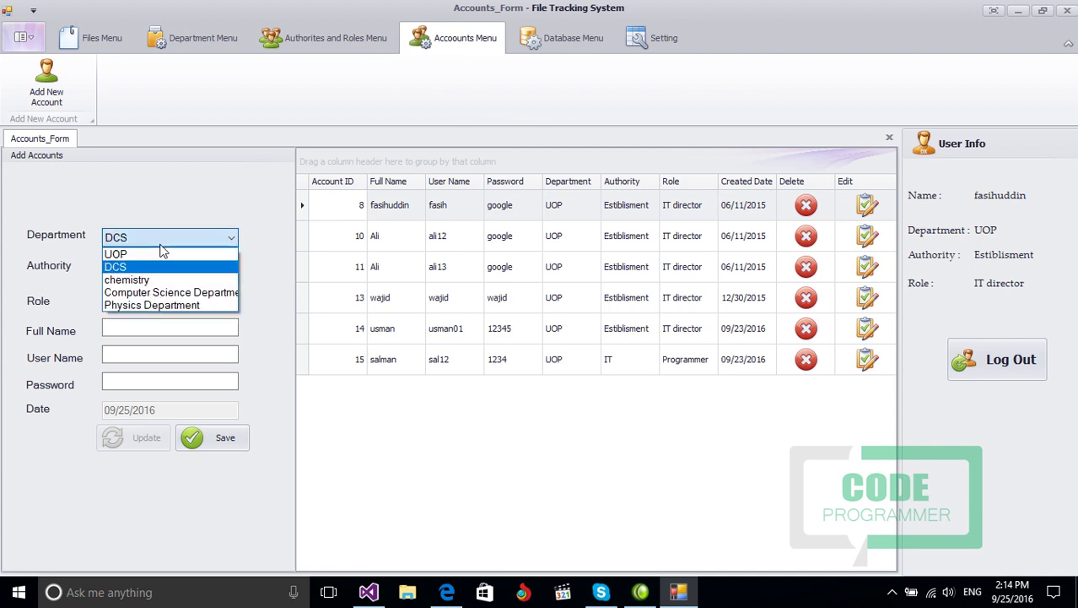
click(156, 252)
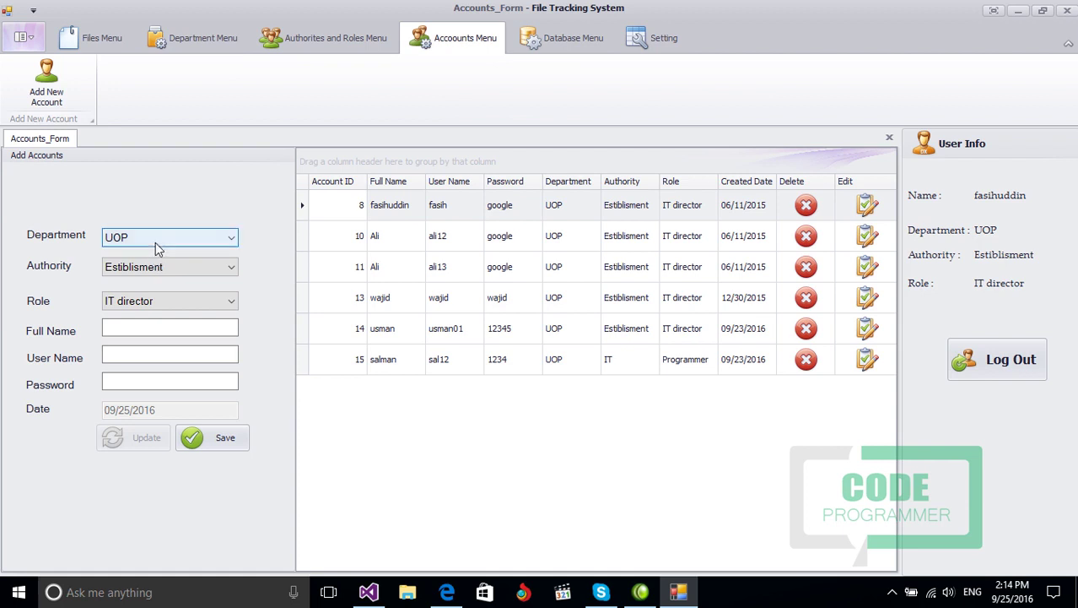
click(154, 267)
click(138, 321)
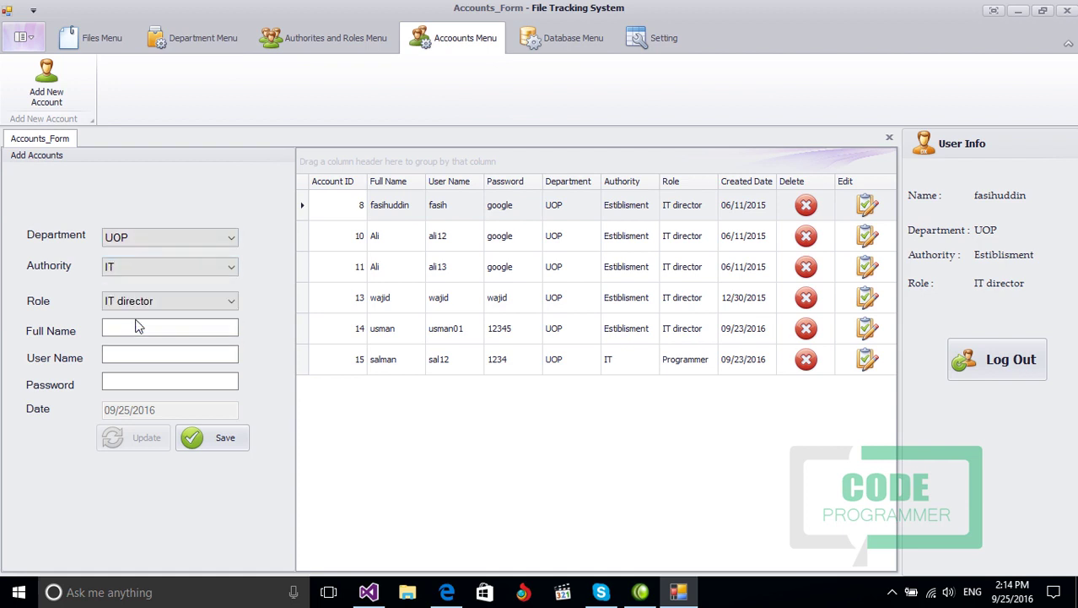
click(136, 304)
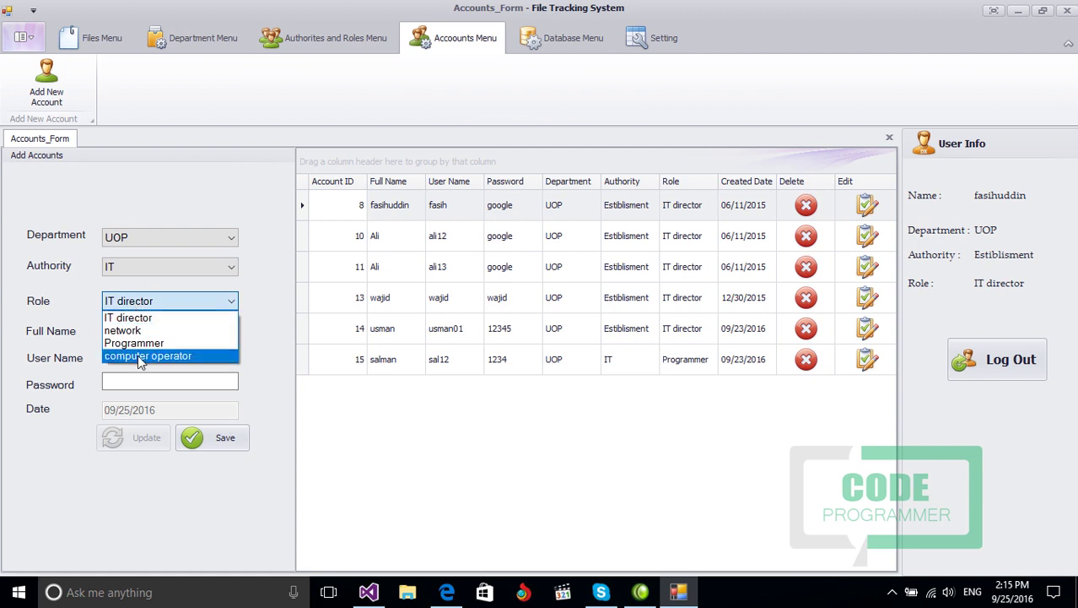
click(137, 351)
click(135, 332)
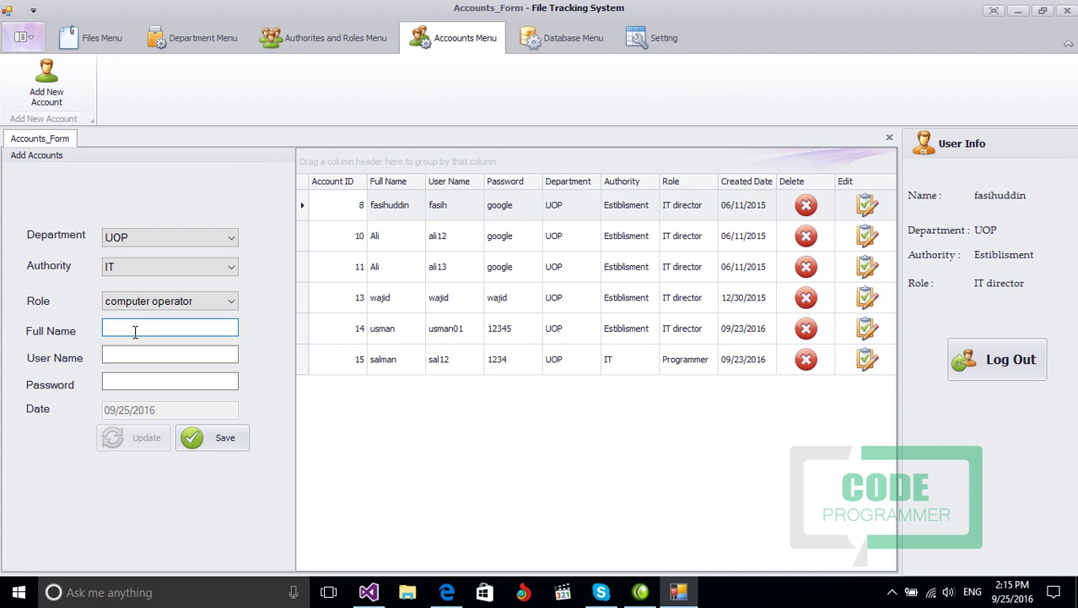
Step: Enter the account's full name, user name and password, save it as record 16, and close the form
text(s)
text(man)
key(Tab)
text(salma)
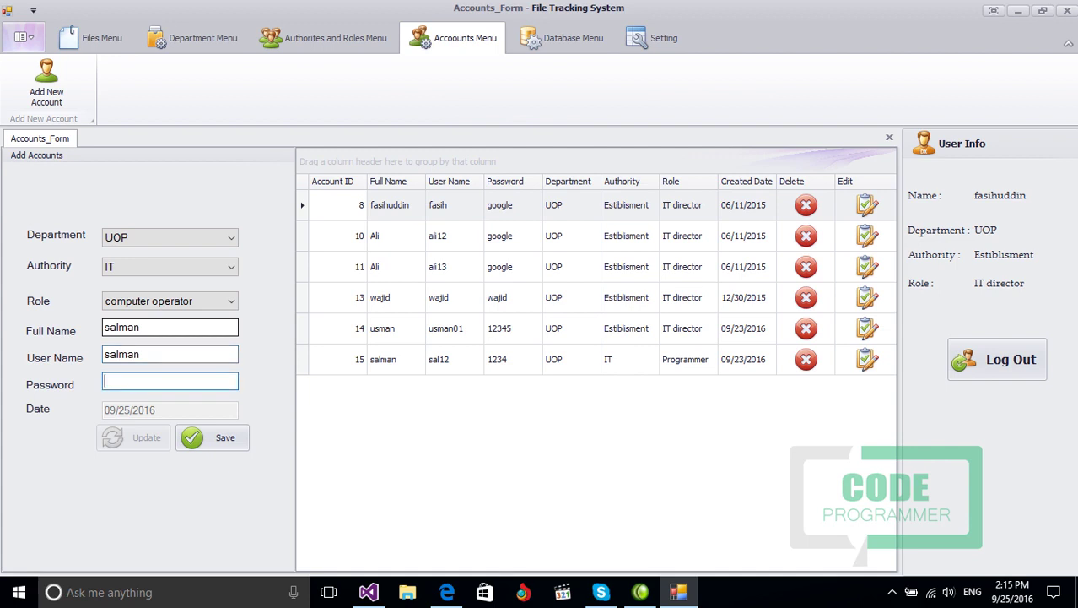
text(12345)
click(202, 439)
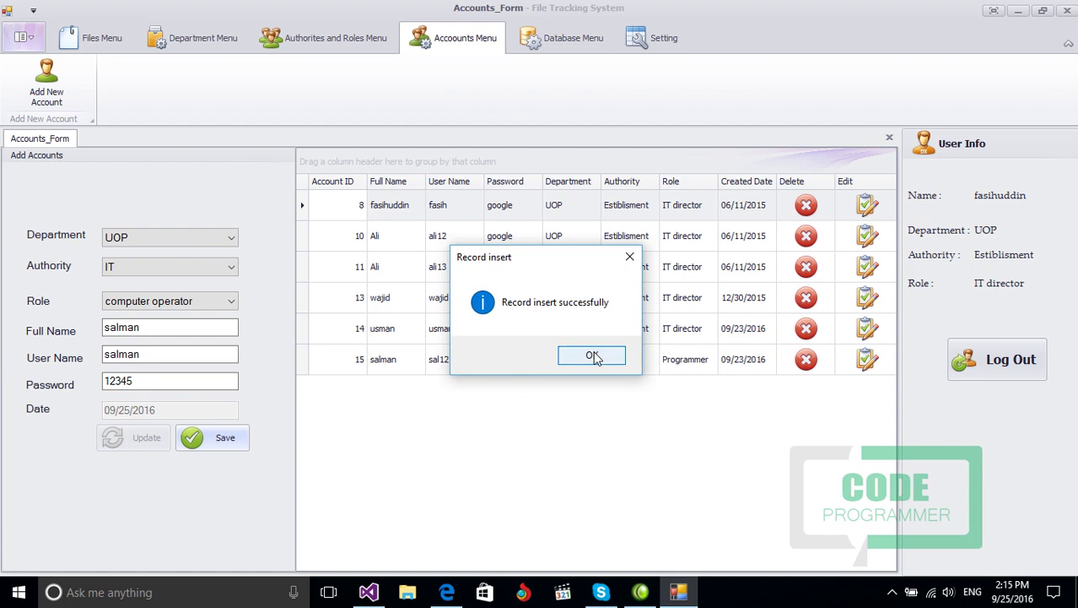
click(592, 355)
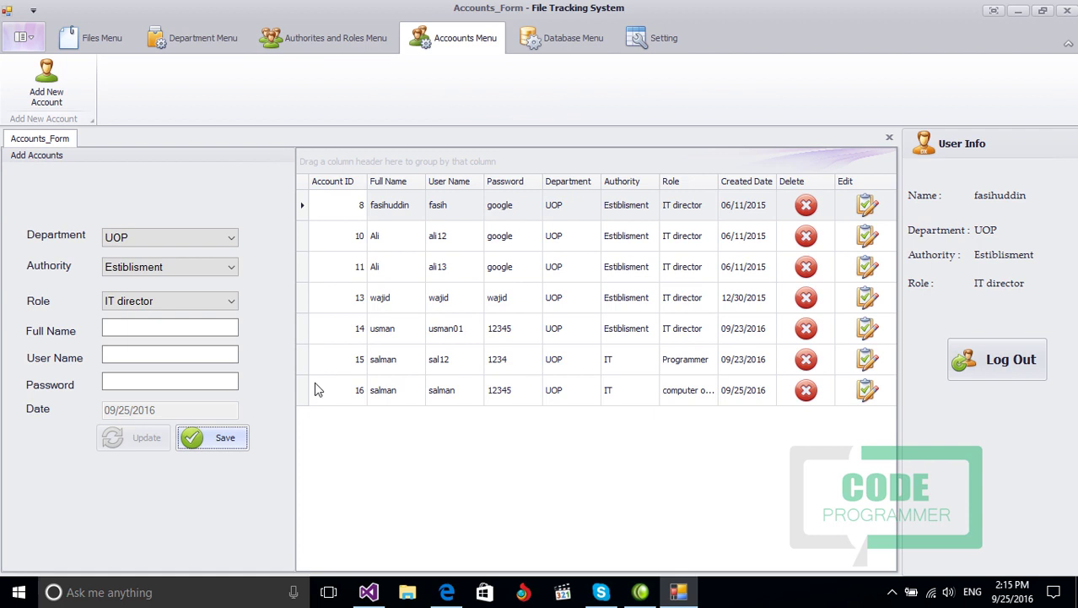
click(864, 392)
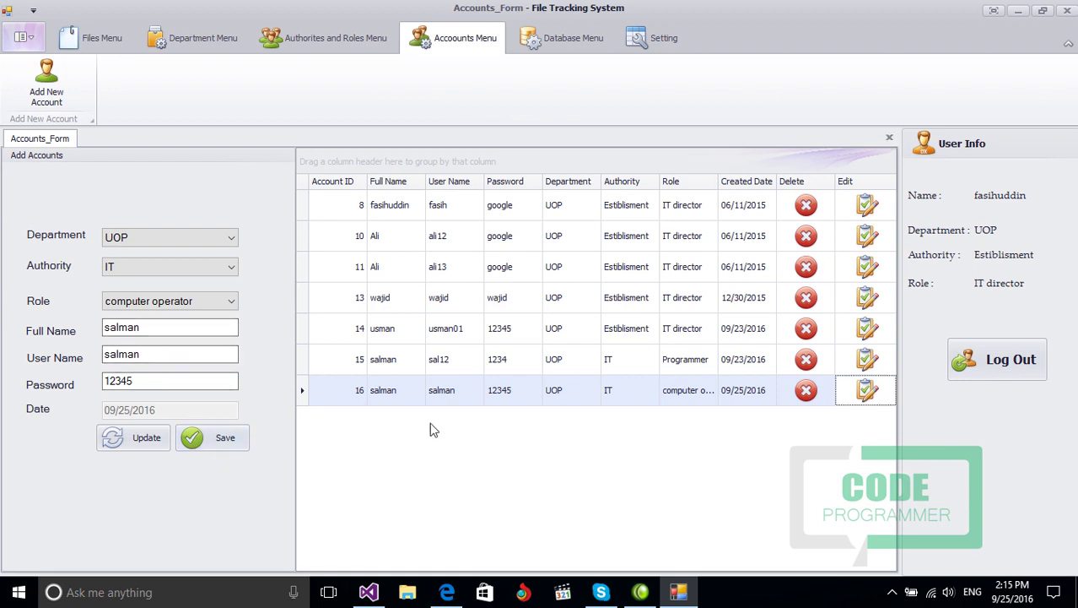
click(890, 139)
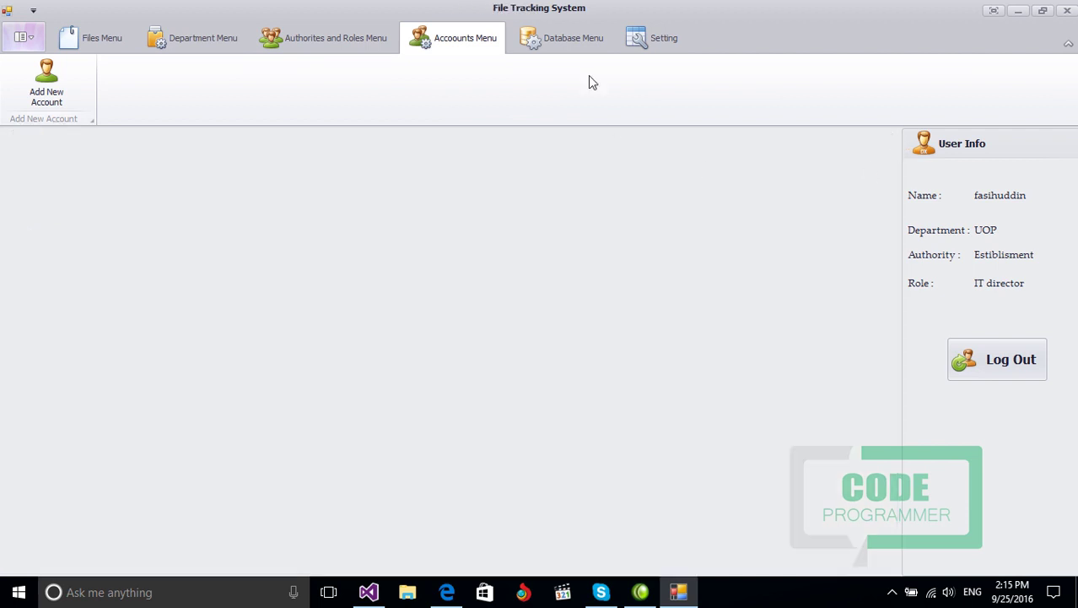
Step: Switch from the Database Menu to the Setting ribbon tab to show Control and Application Setting
click(573, 42)
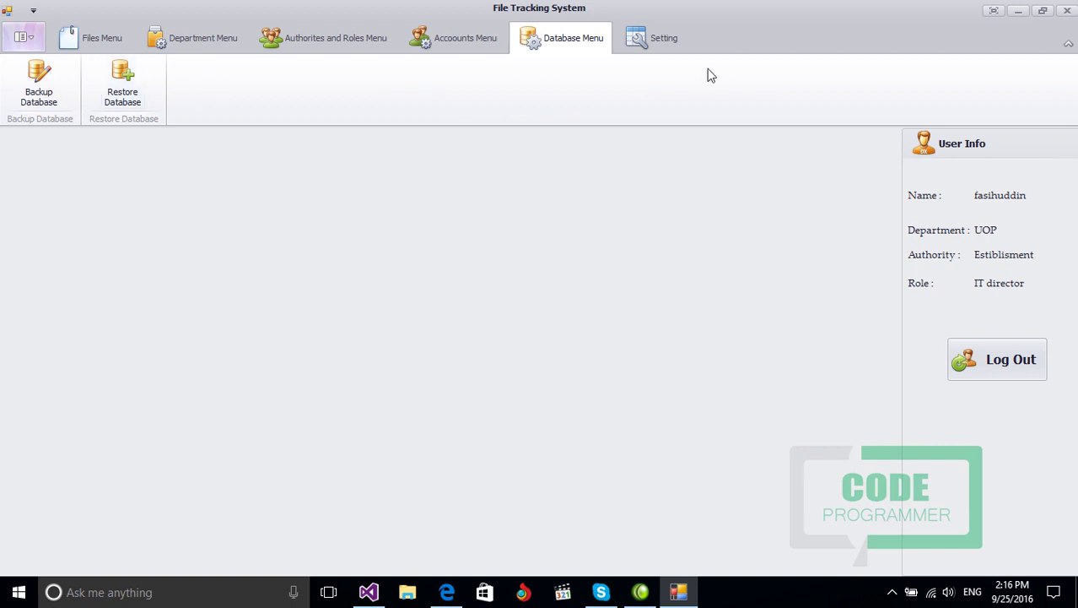
click(647, 48)
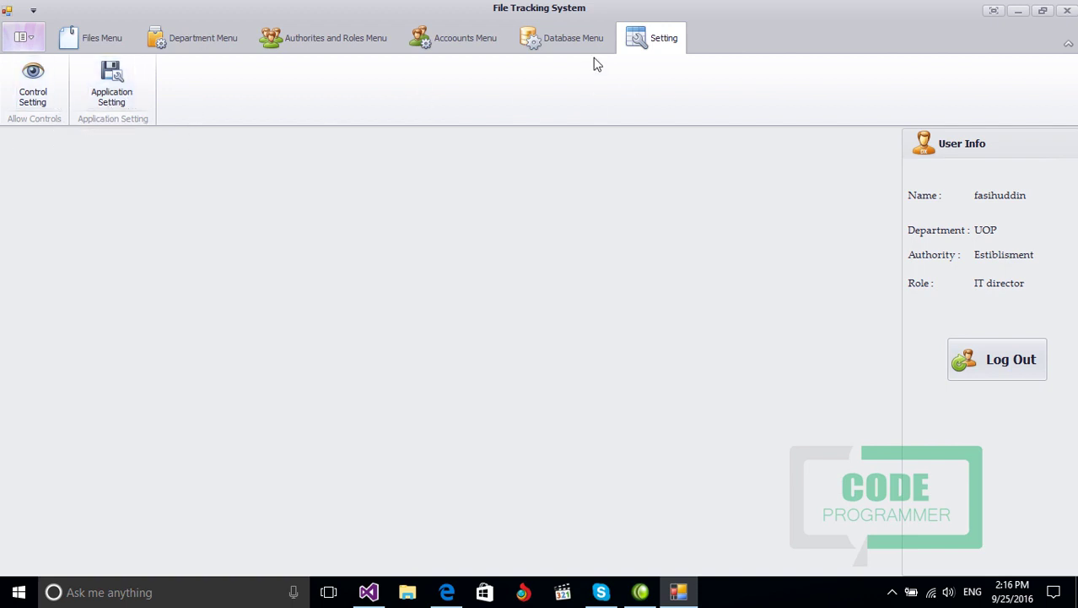
Step: Open Control Setting and review the forwarded records' rights, selecting record 1007
click(46, 106)
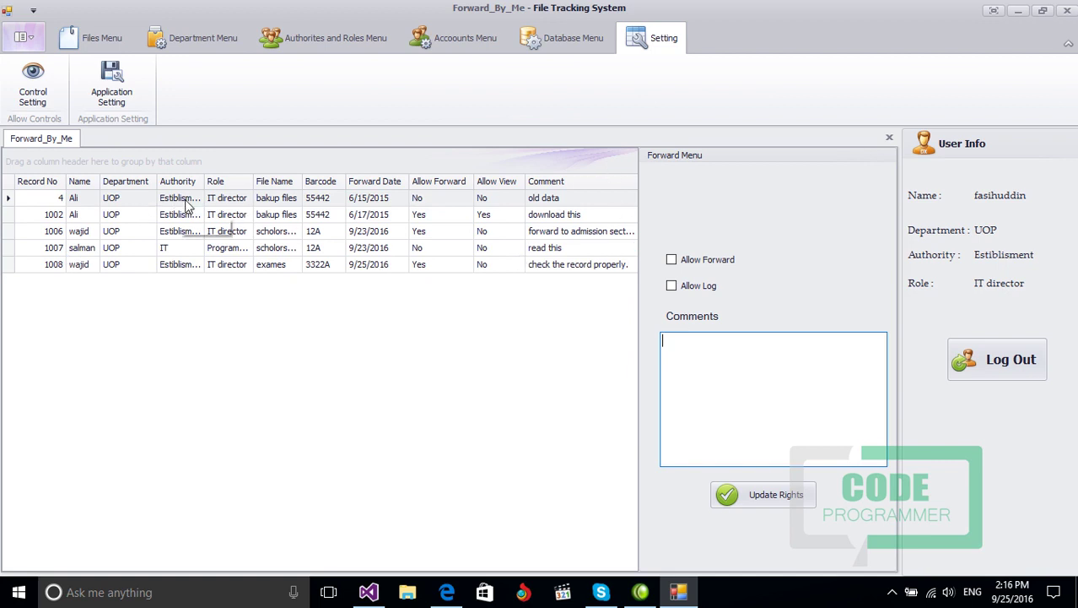
click(94, 201)
click(90, 216)
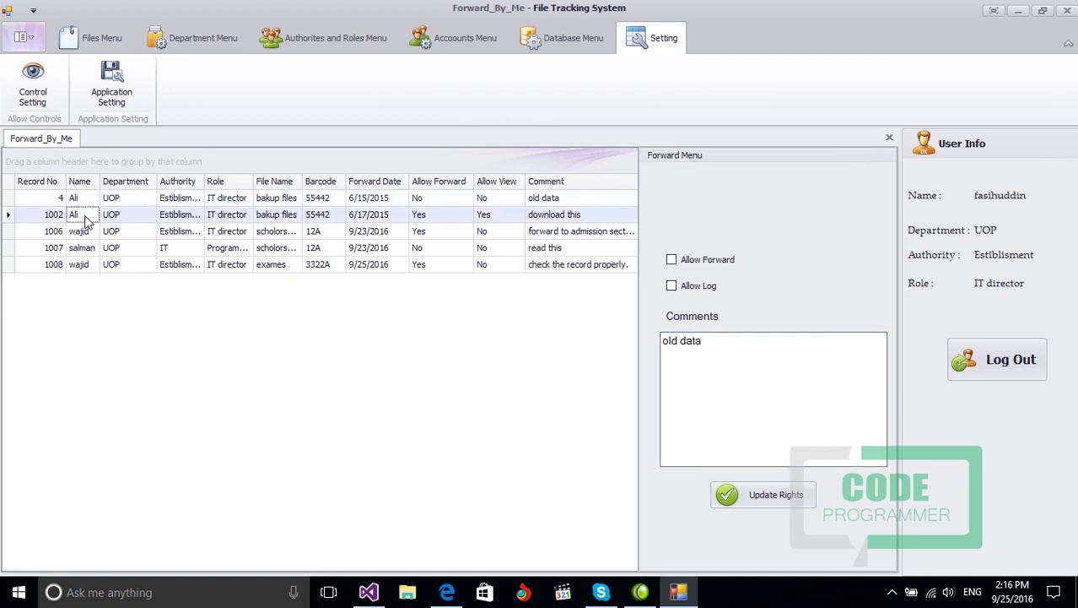
click(83, 233)
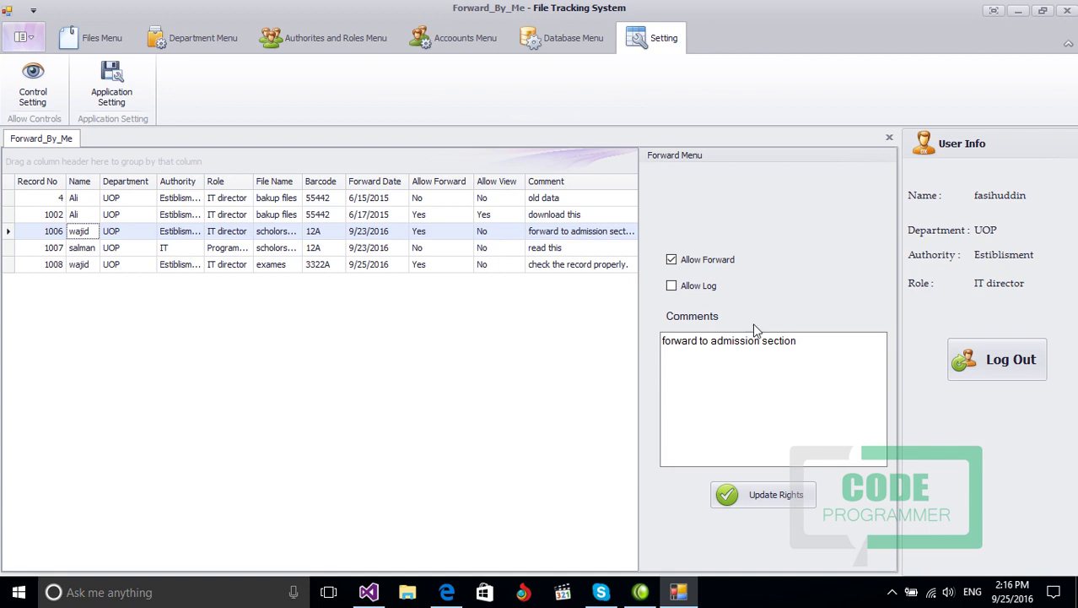
click(93, 249)
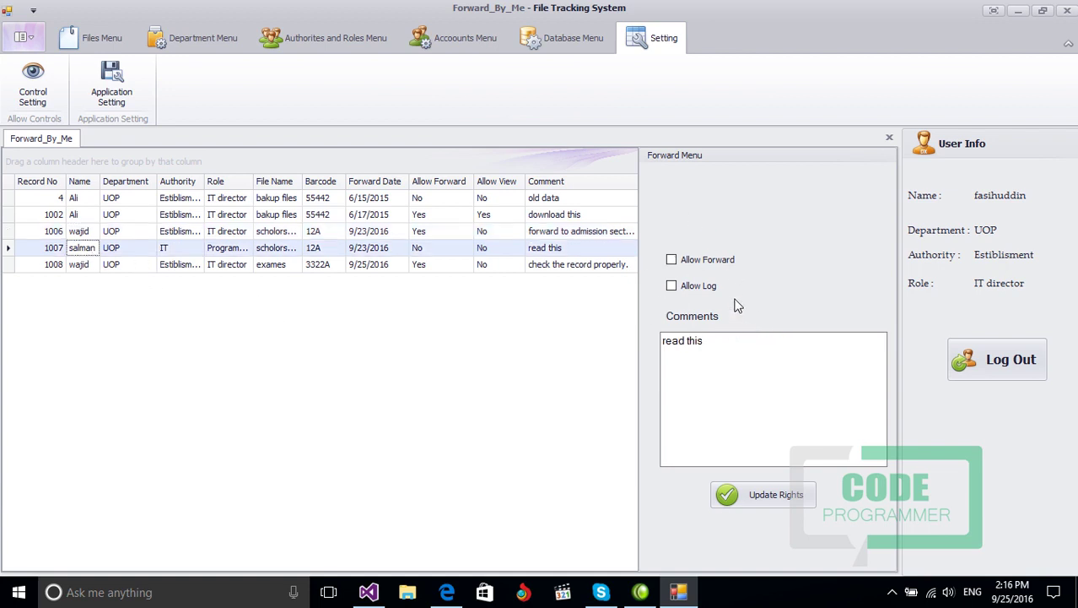
Step: Allow forwarding and logging for record 1007, update its rights, and close the view
click(671, 260)
click(672, 286)
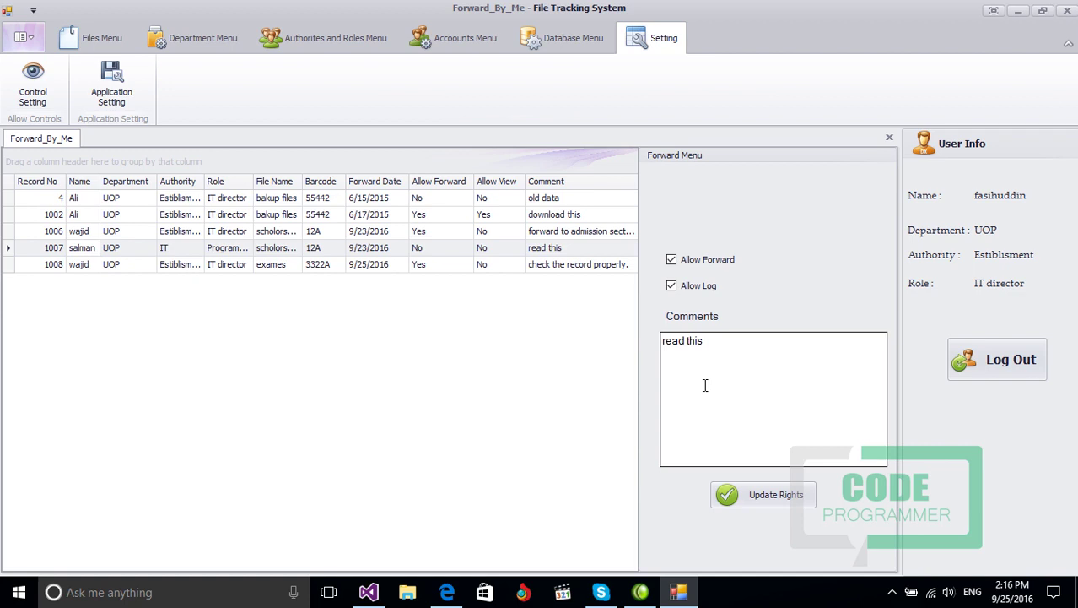
click(762, 502)
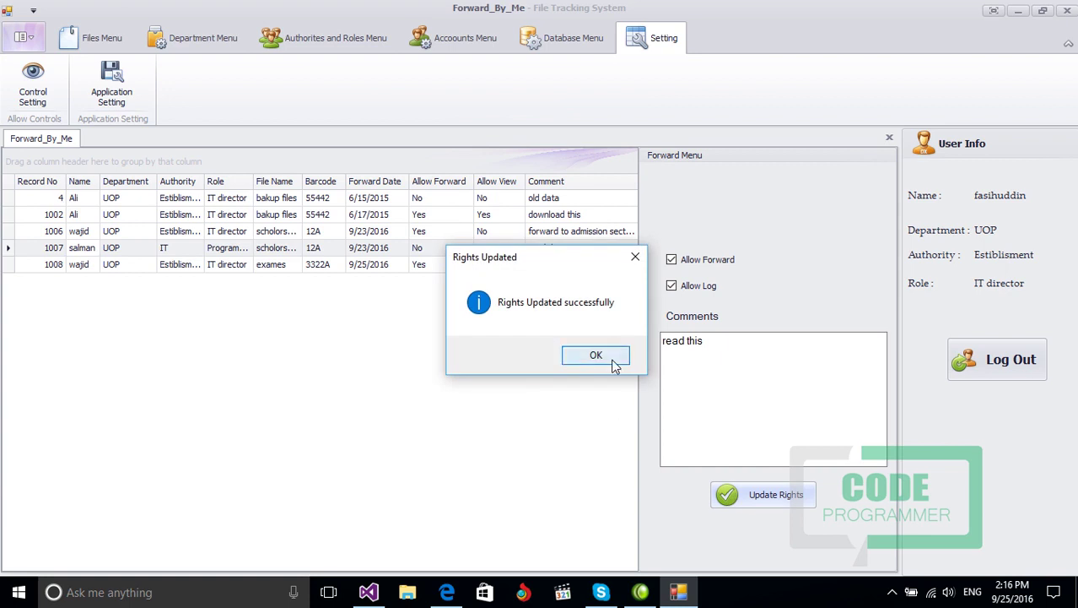
click(613, 362)
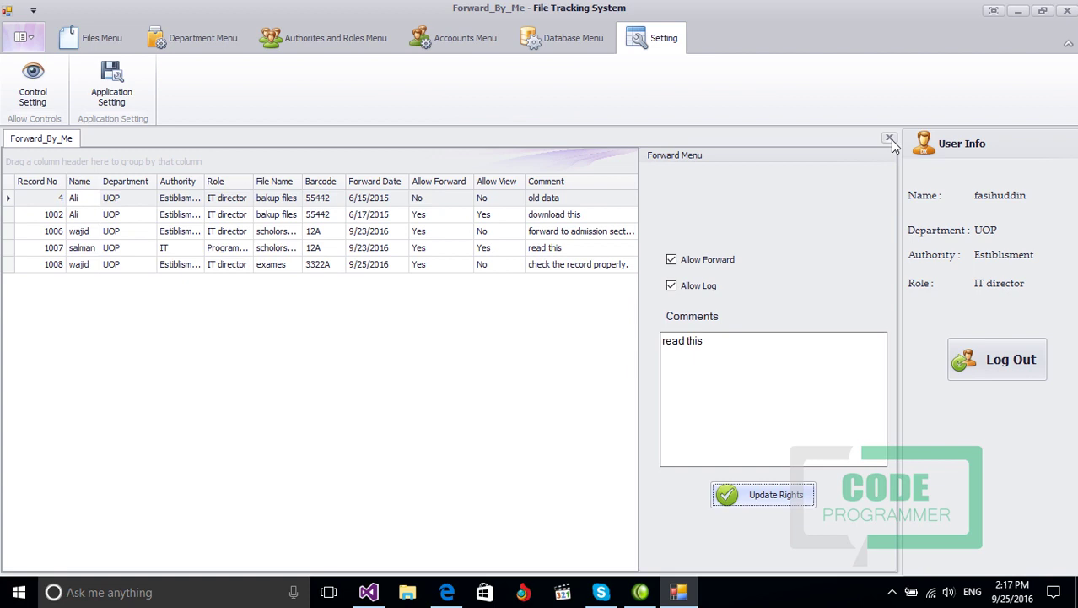
click(890, 139)
click(124, 100)
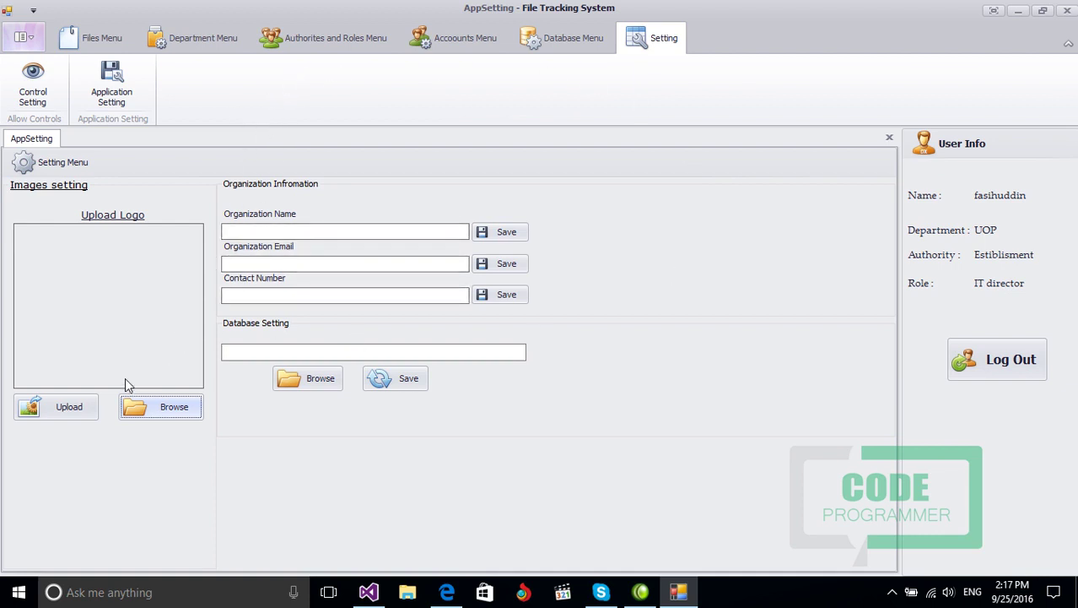
click(133, 411)
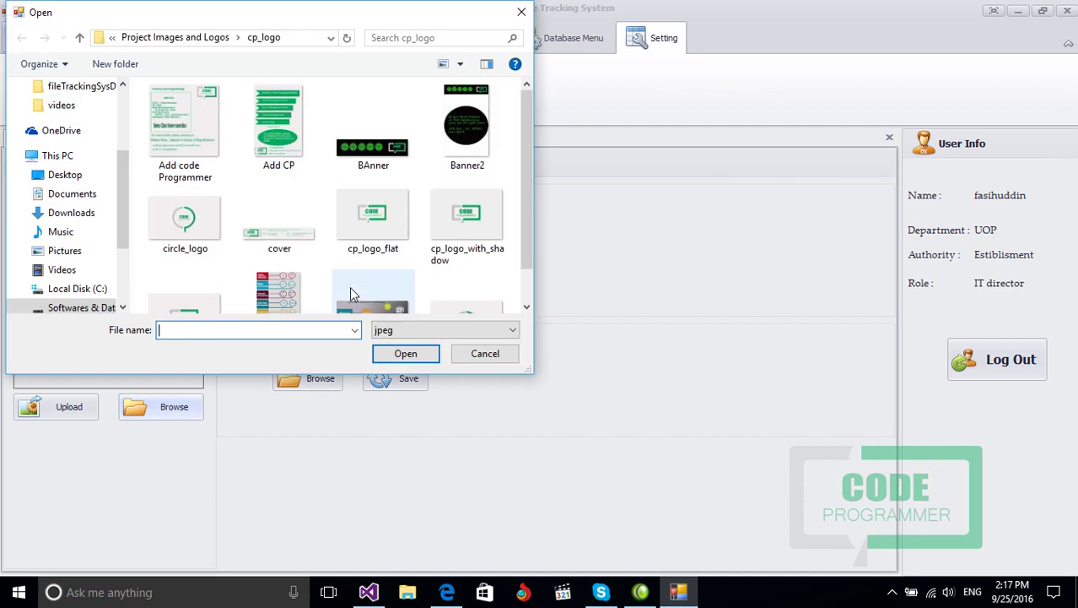
click(218, 226)
click(382, 360)
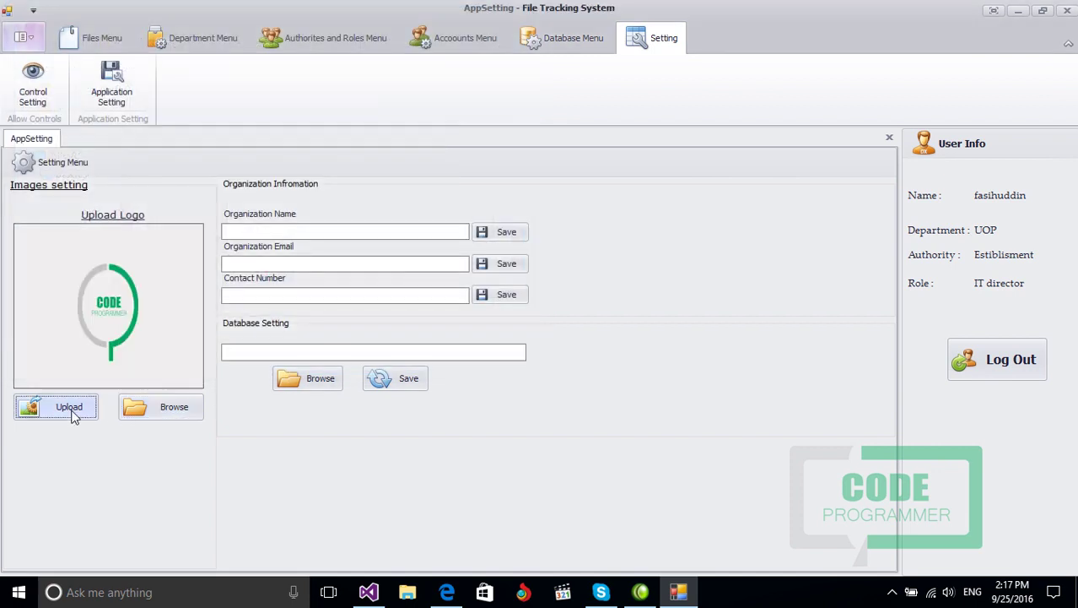
click(73, 412)
click(625, 361)
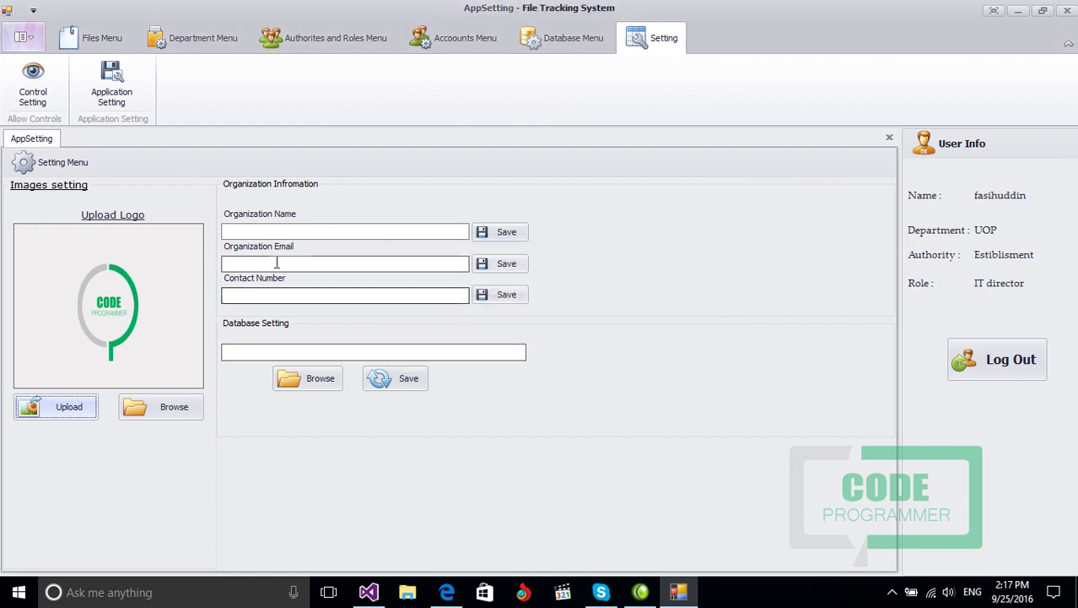
click(287, 232)
text(Code Pro)
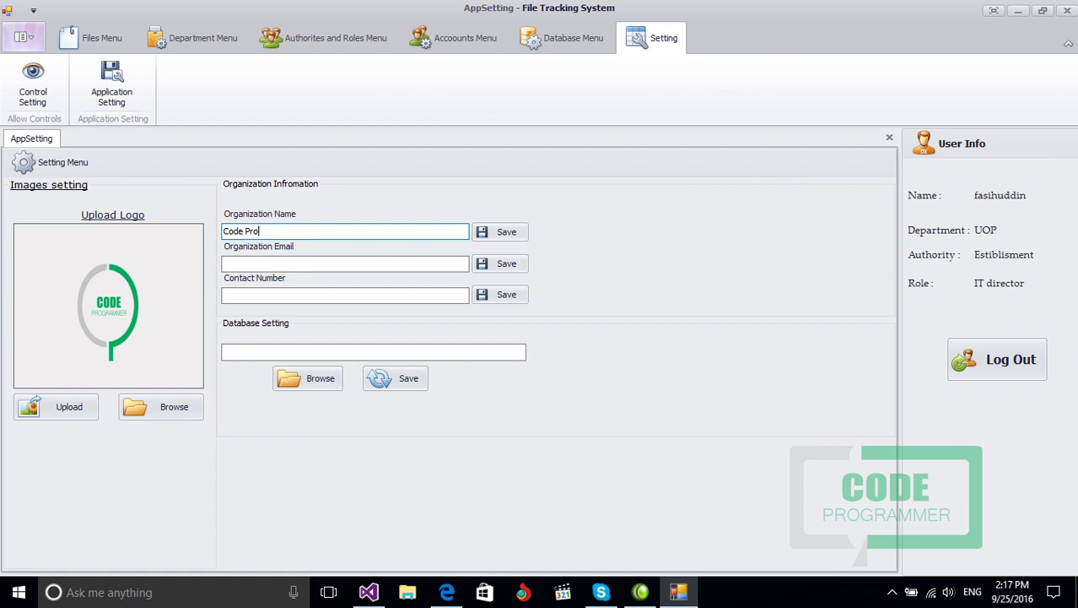
text(0grtammer Pakistan)
click(510, 239)
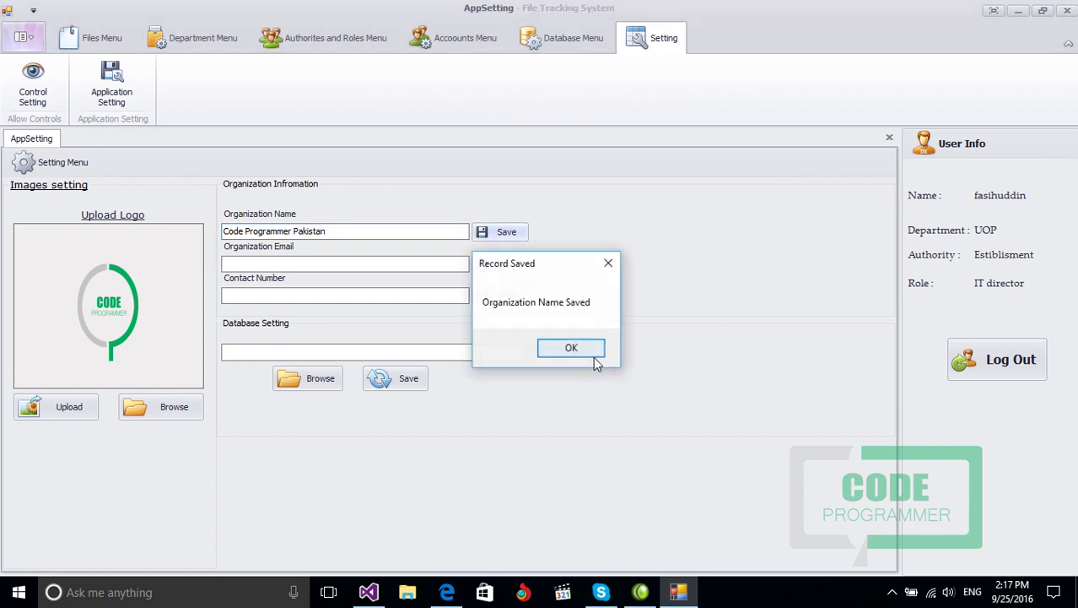
click(588, 349)
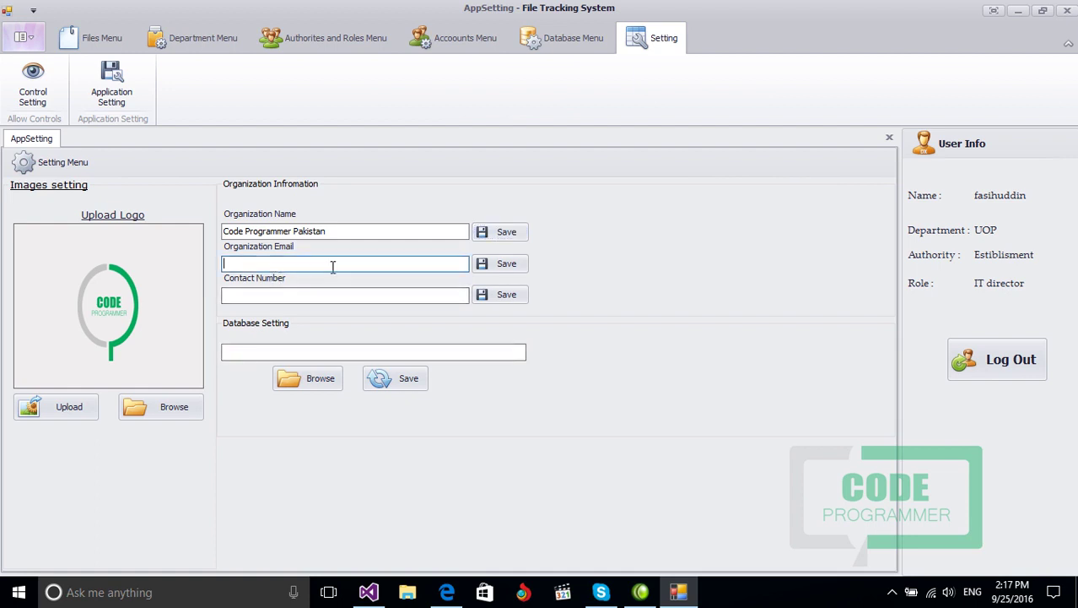
click(260, 295)
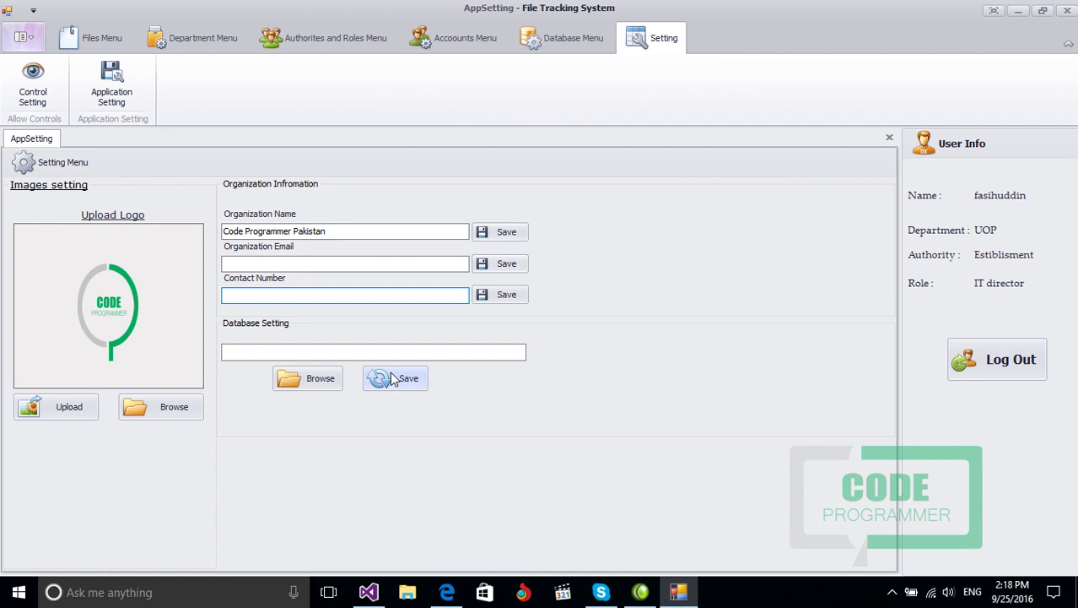
Step: Browse to C:\fileTrackingSysDatabase as the database folder, save the path, and close the settings
click(330, 382)
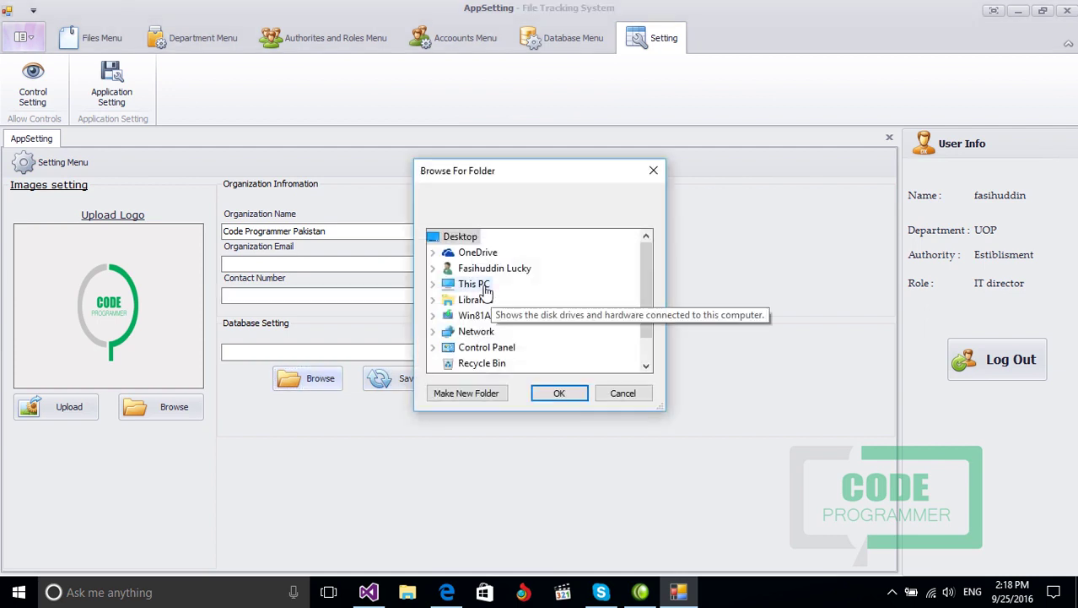
double_click(486, 289)
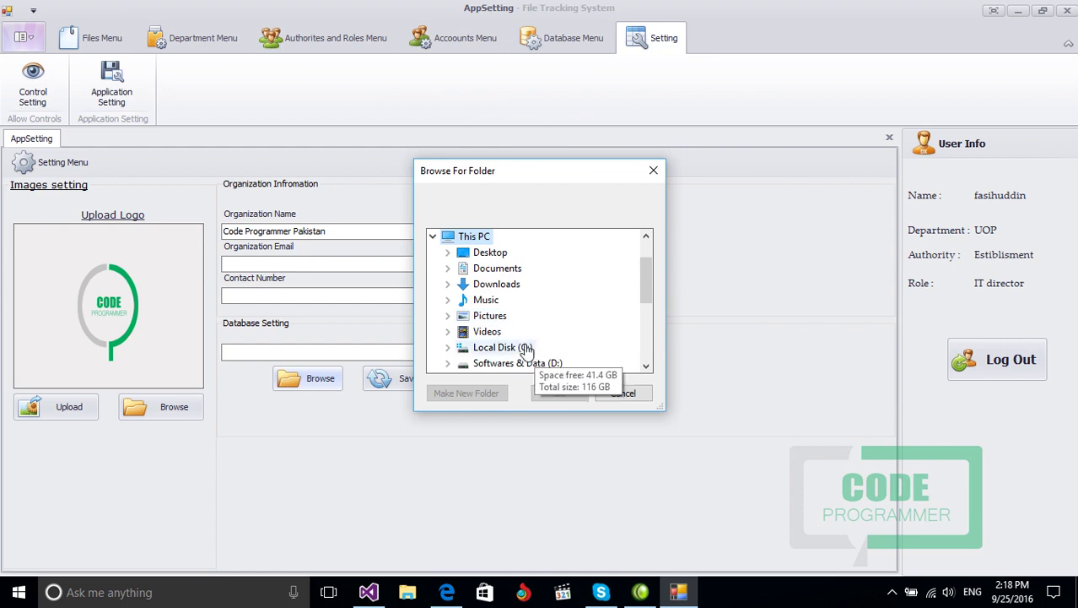
double_click(532, 353)
click(506, 269)
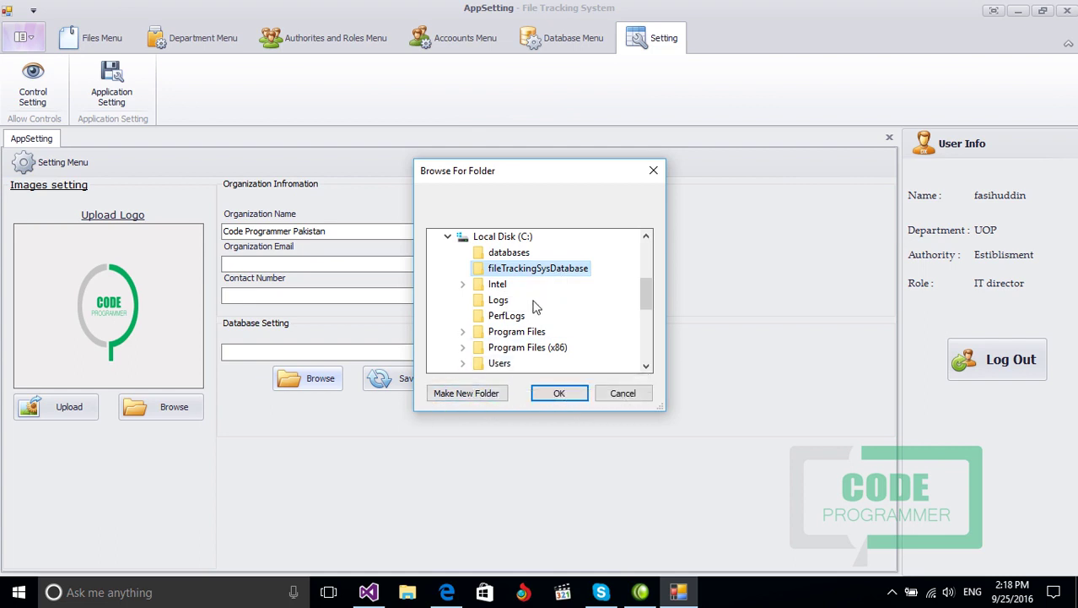
click(558, 393)
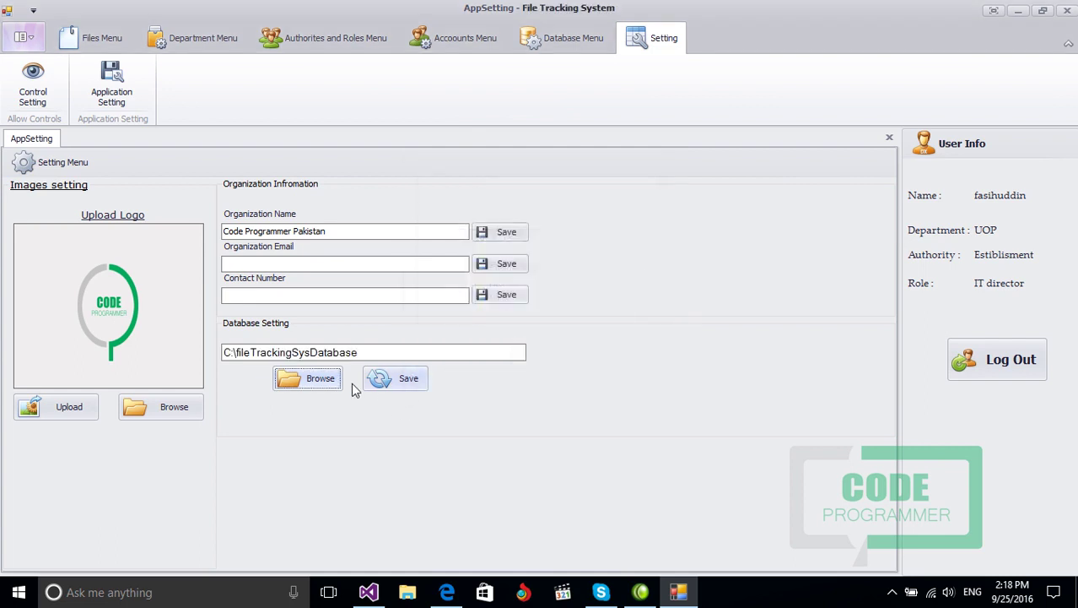
click(363, 353)
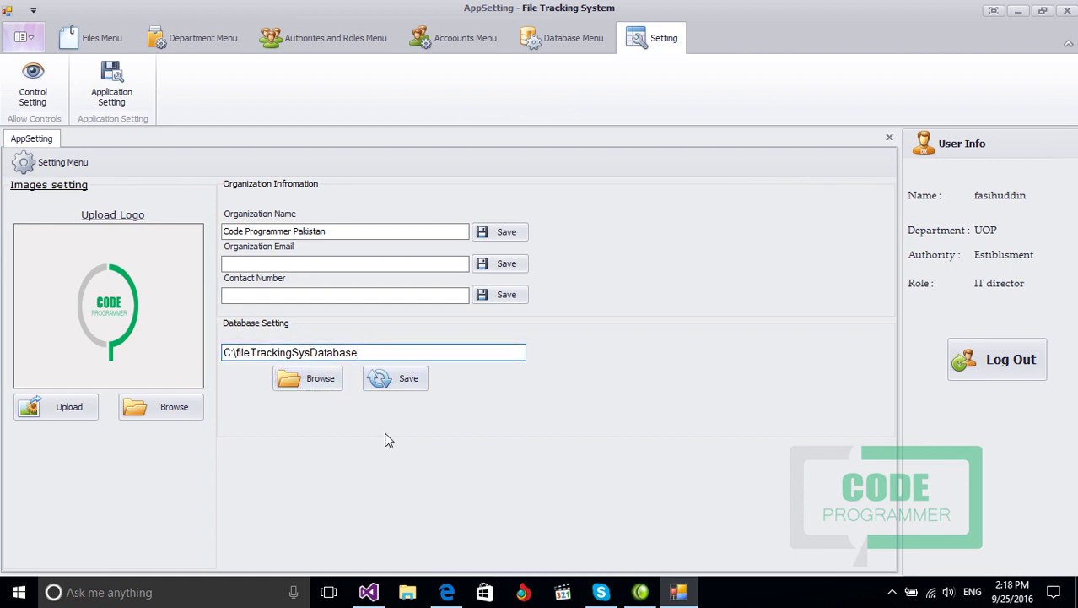
click(382, 382)
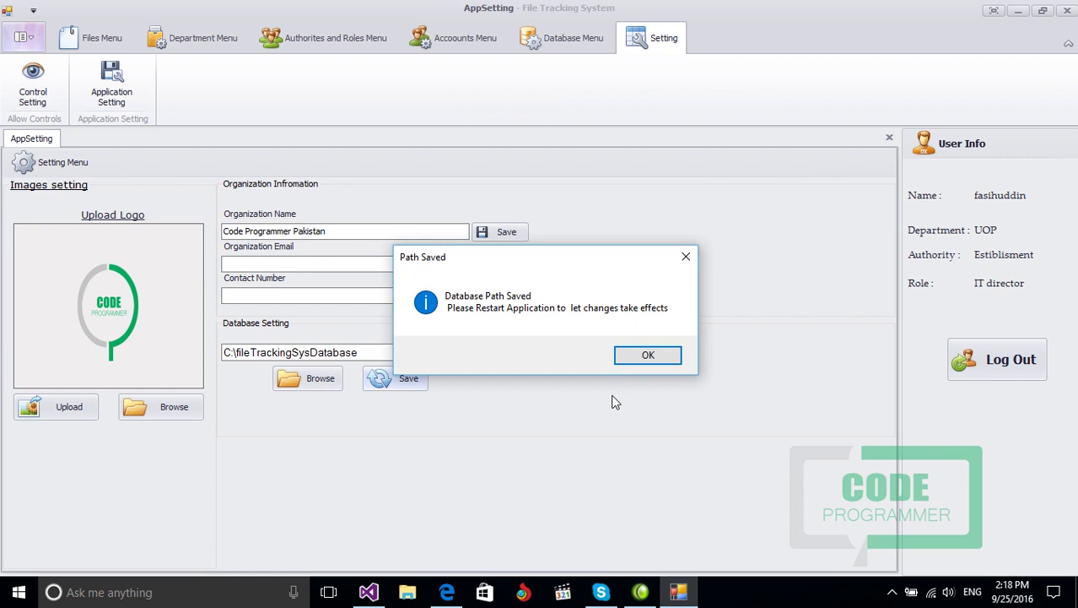
click(643, 359)
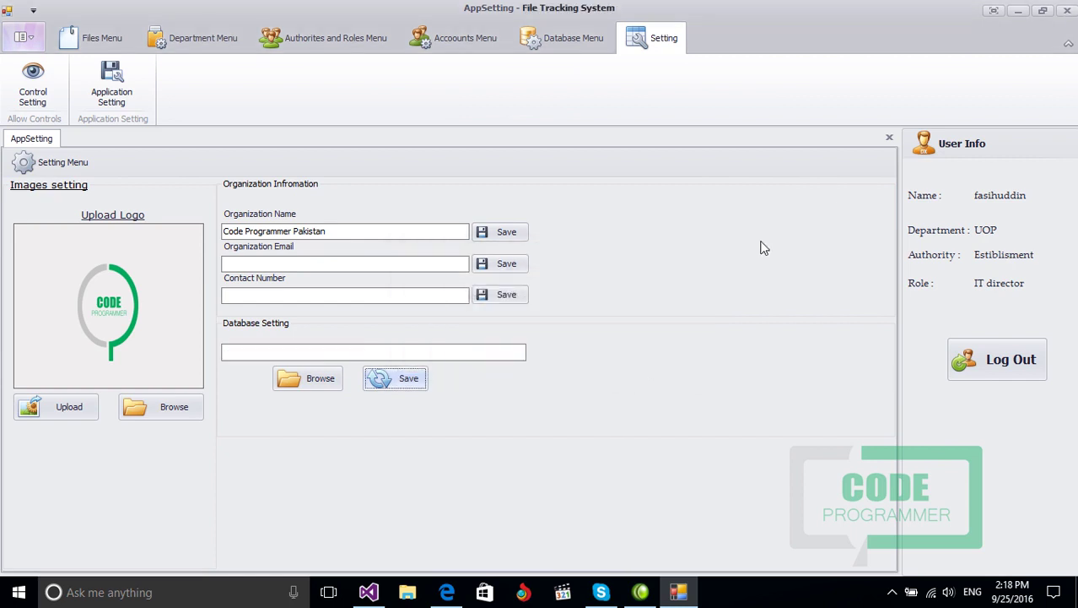
click(890, 137)
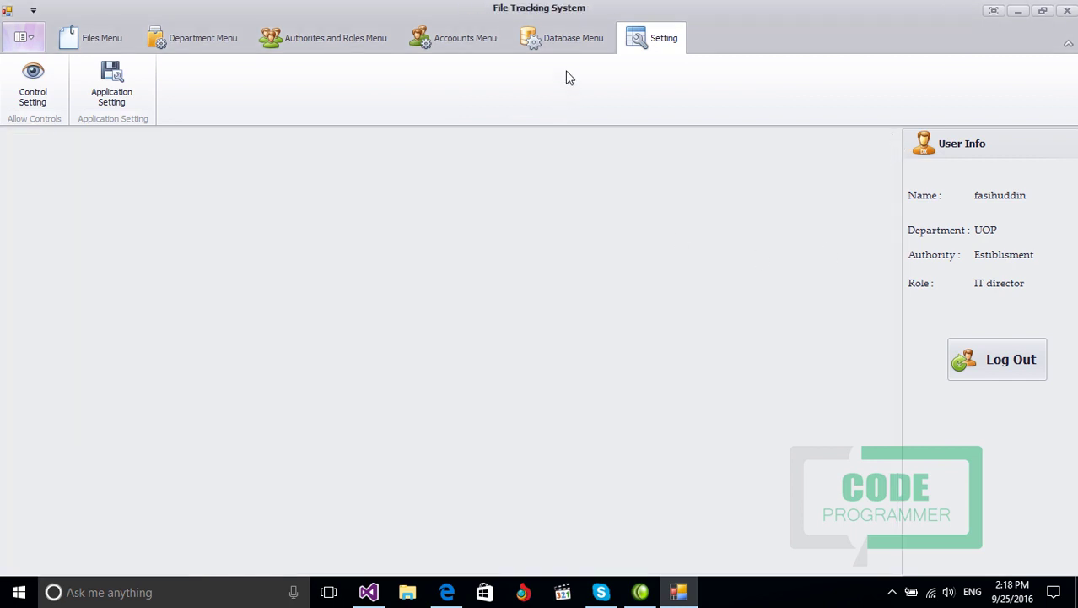
Step: Run Backup Database from the Database Menu, confirm it succeeds, then bring up File Explorer
click(560, 40)
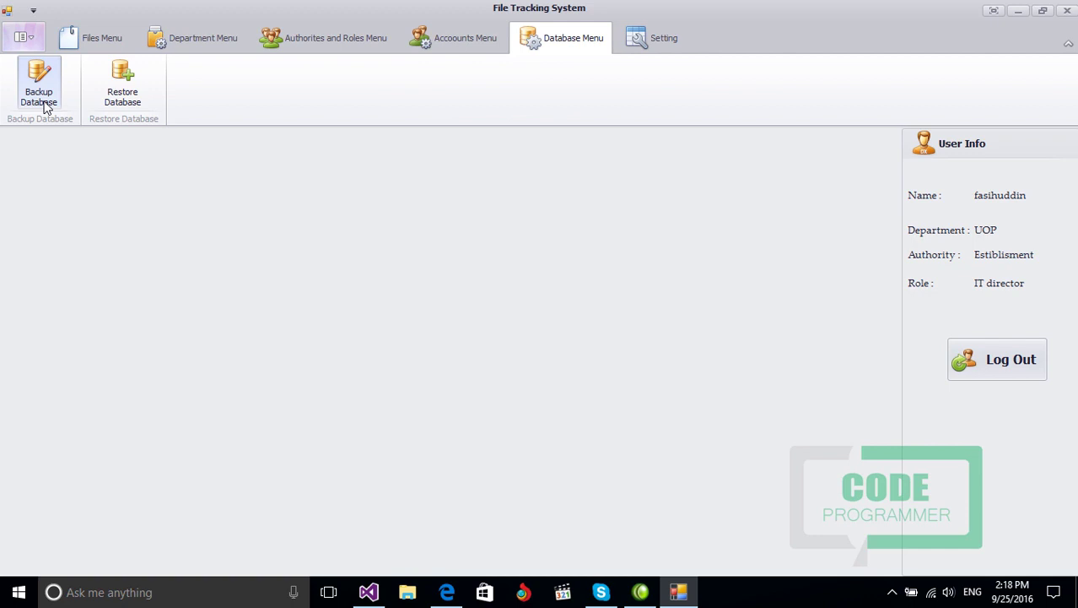
click(46, 107)
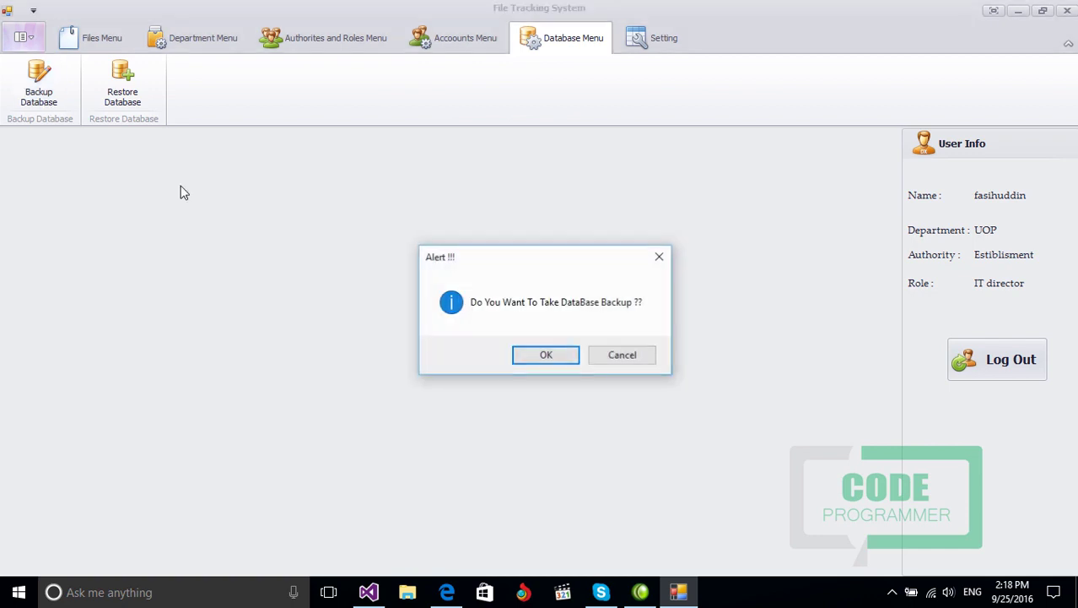
click(546, 355)
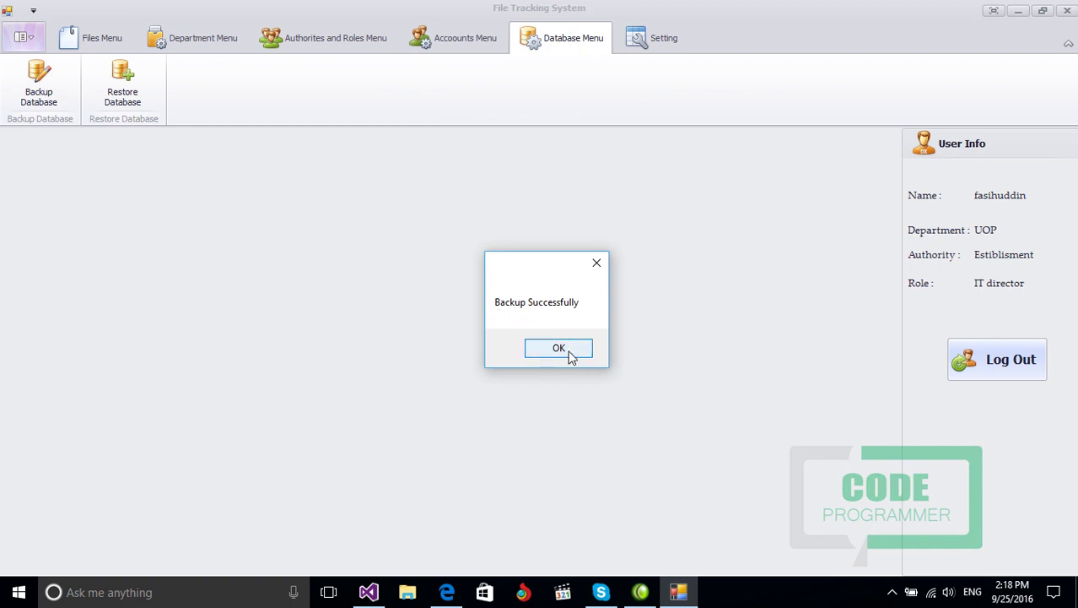
click(571, 353)
click(407, 592)
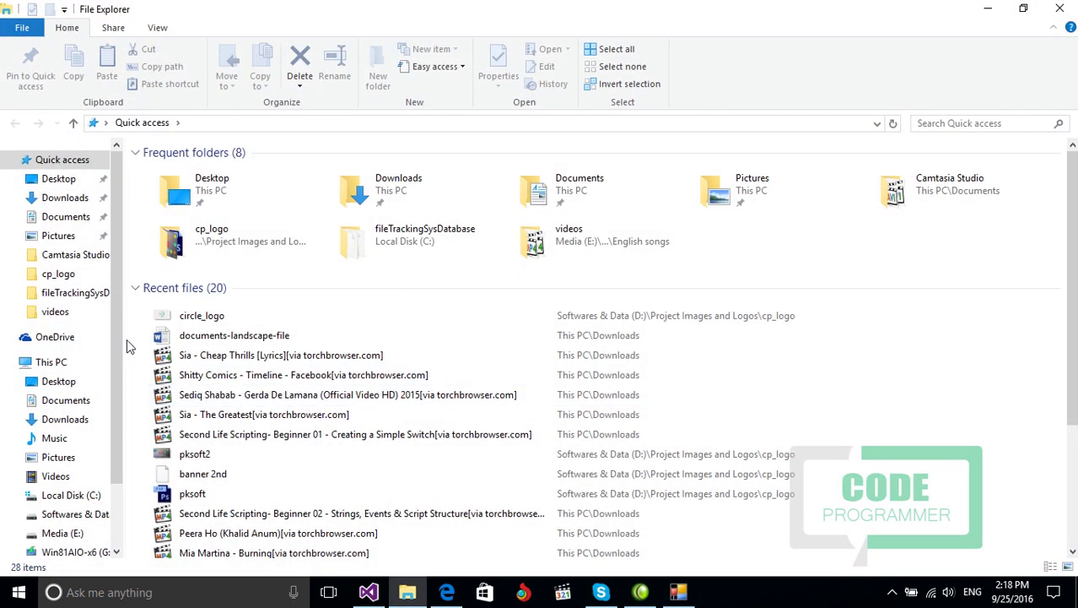
Step: Check the four .bak backups in C:\fileTrackingSysDatabase, then return to File Tracking System
click(51, 362)
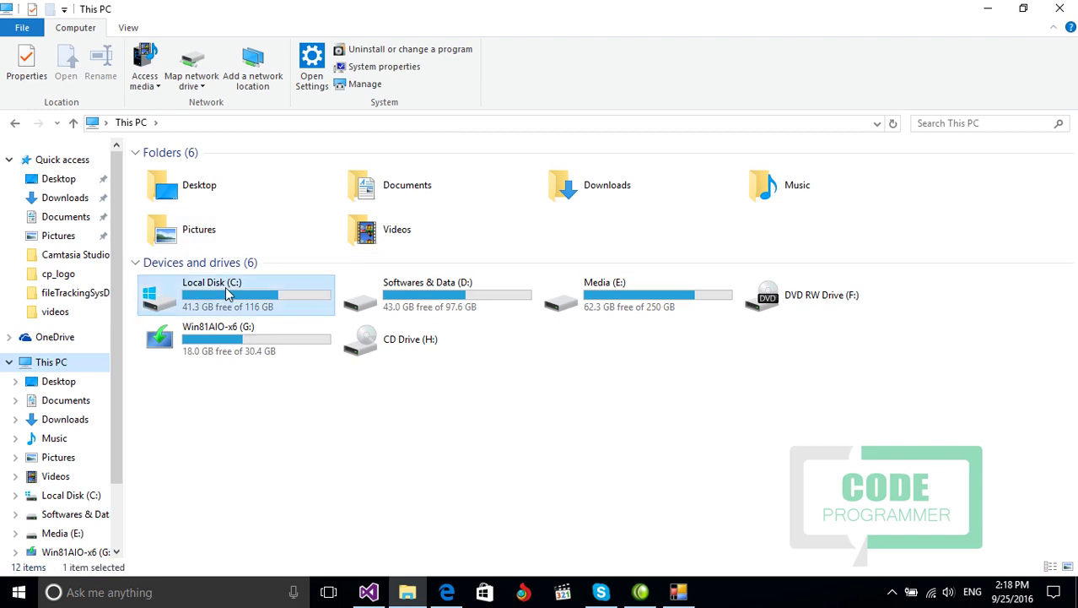
double_click(194, 291)
double_click(184, 188)
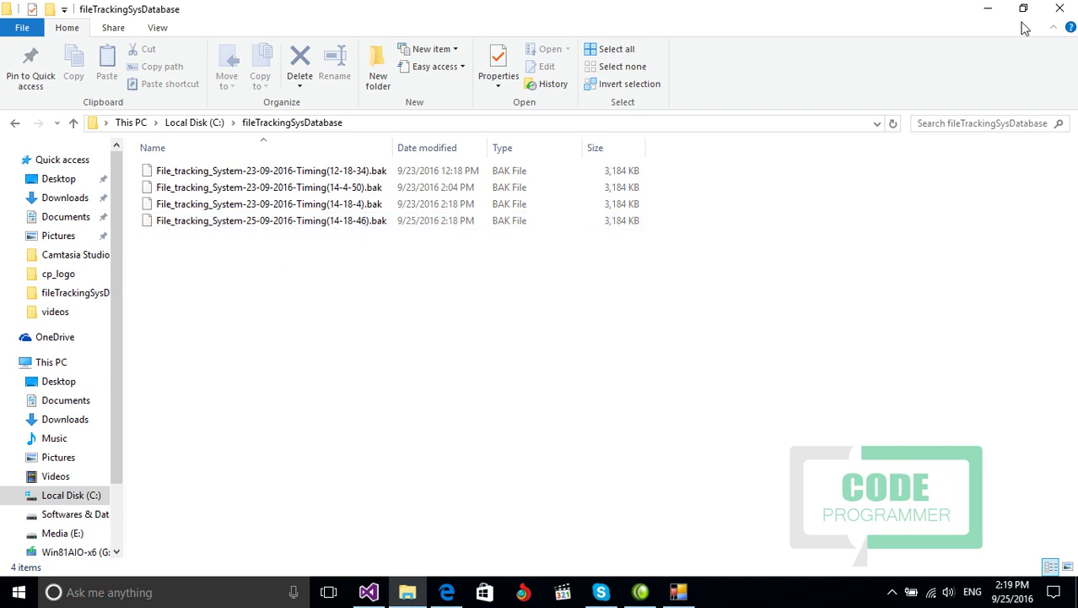
click(679, 591)
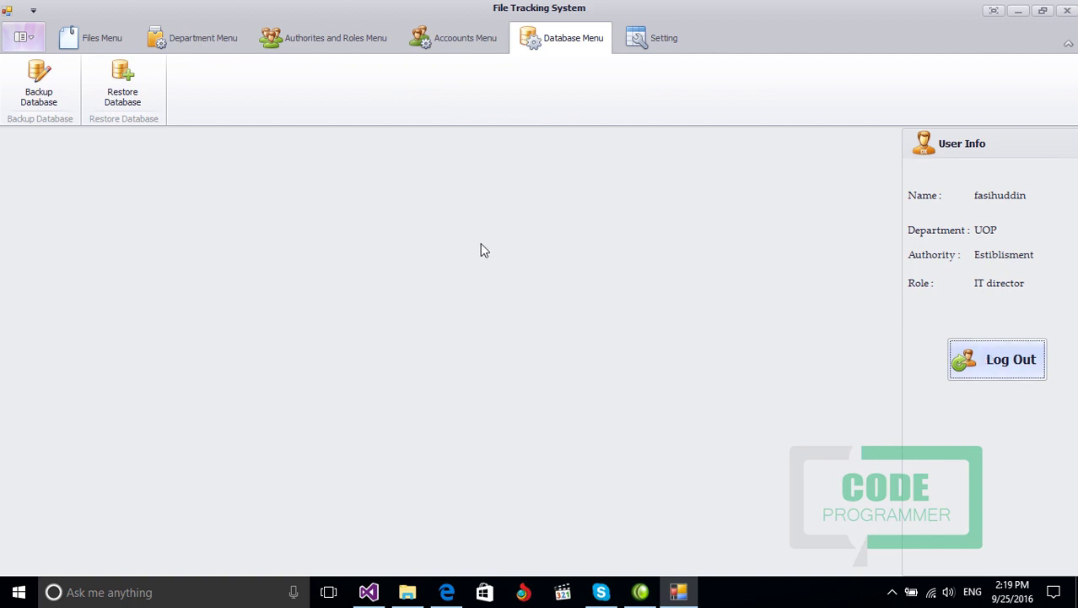
Step: Log out and sign in with the new computer operator account's user name and password
click(79, 38)
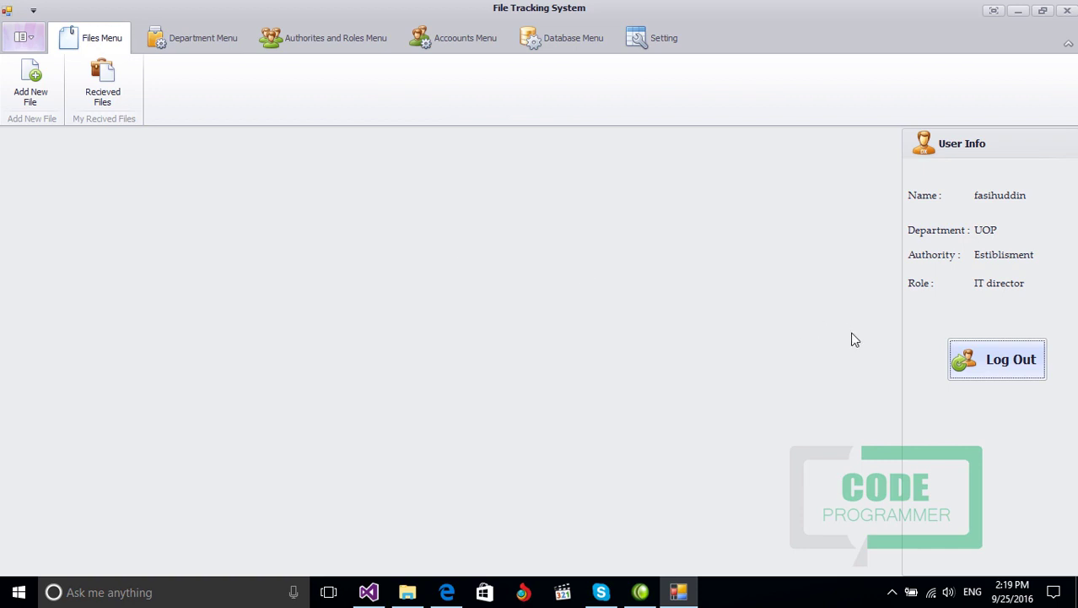
click(973, 361)
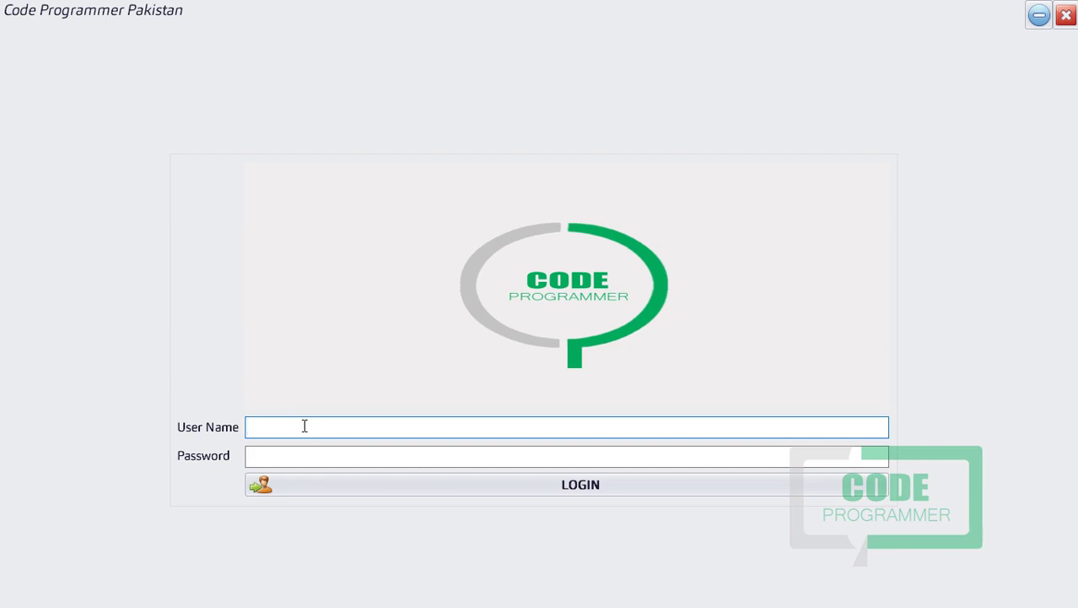
text(salman)
key(Tab)
text(1234)
key(BackSpace)
key(BackSpace)
key(BackSpace)
key(BackSpace)
key(BackSpace)
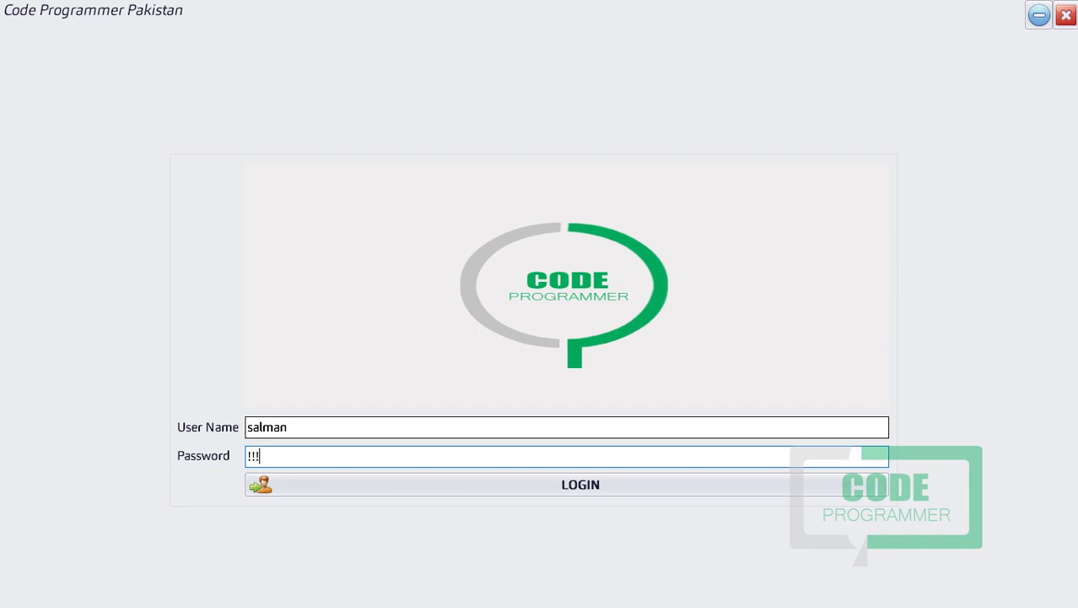
text(12345)
key(Return)
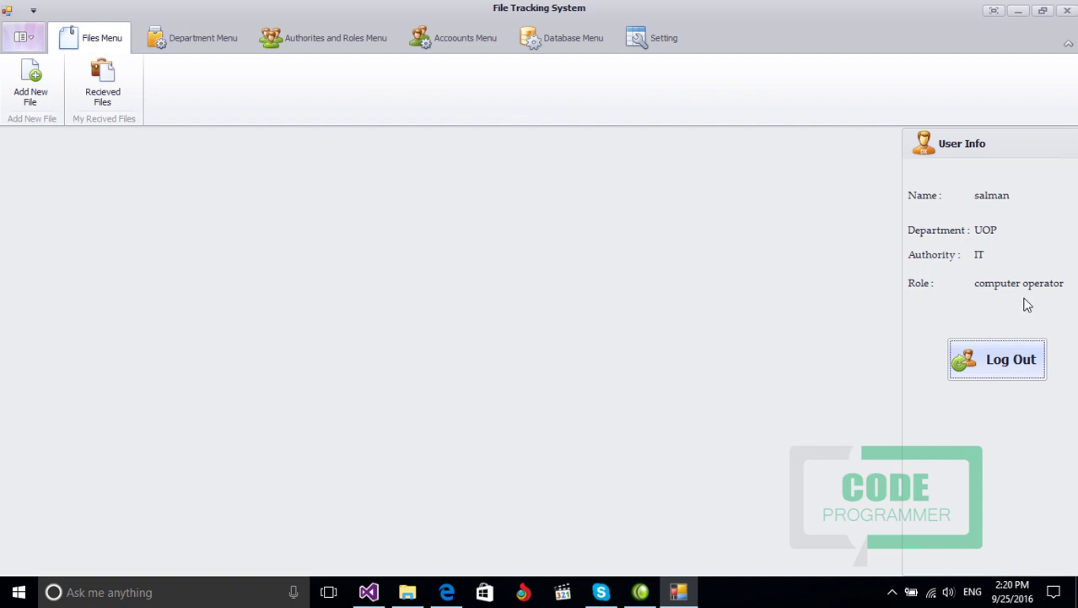
click(29, 103)
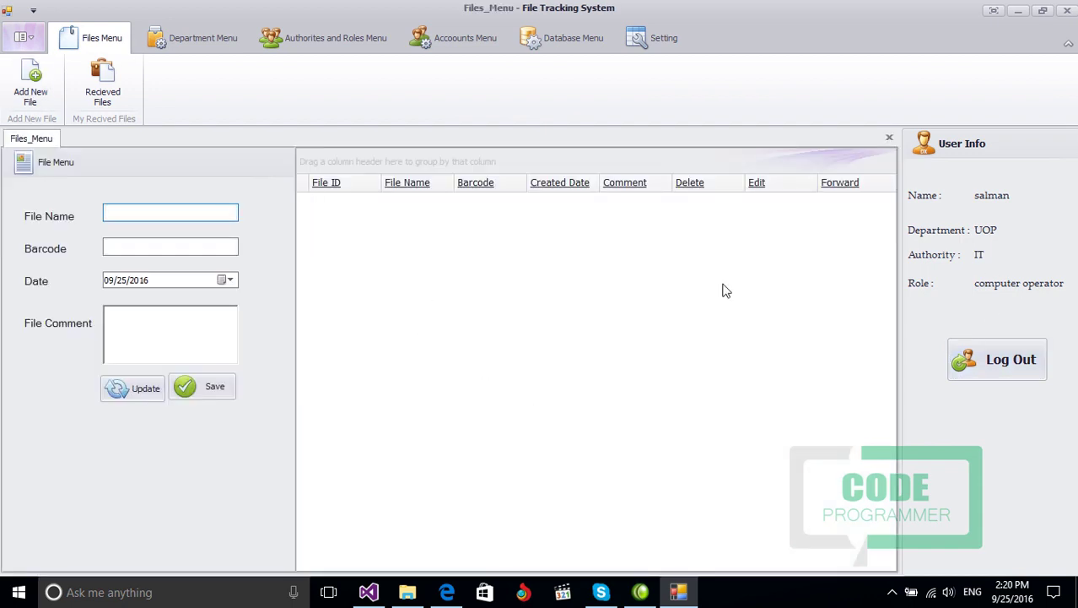
click(105, 85)
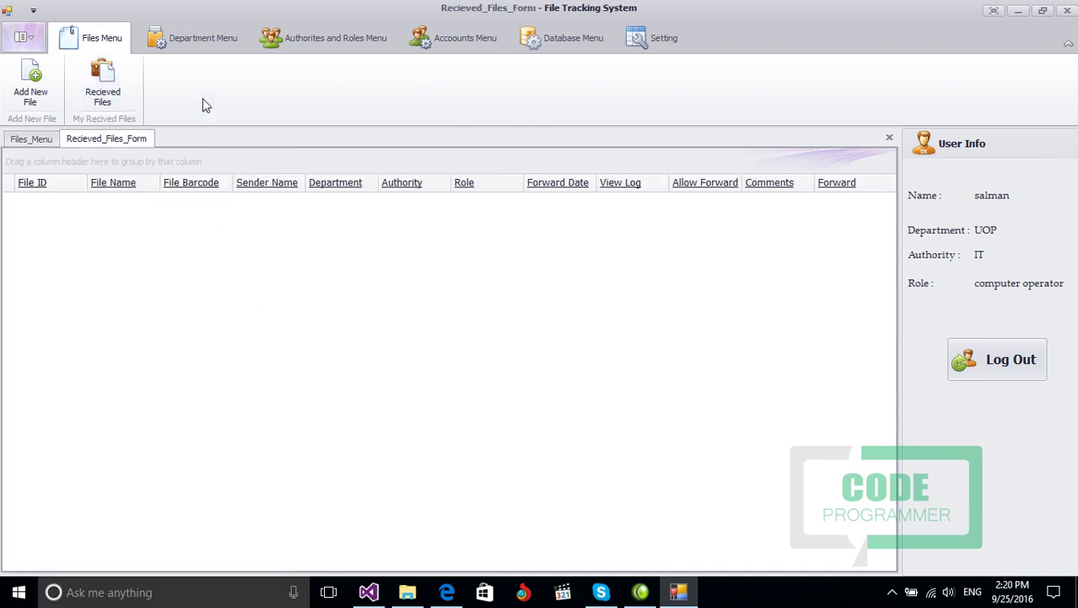
click(200, 49)
click(50, 95)
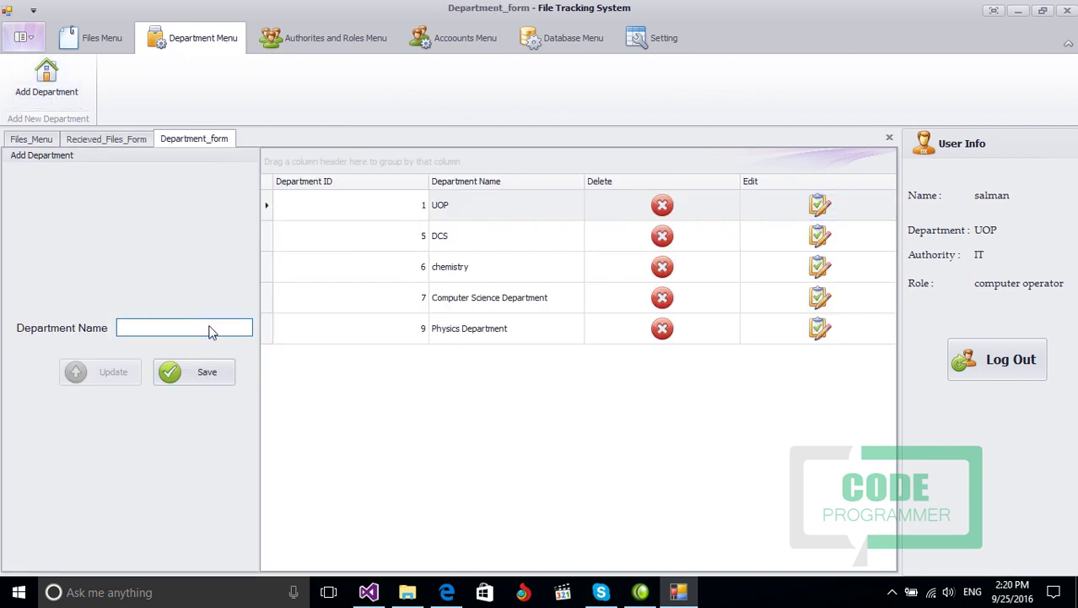
click(325, 38)
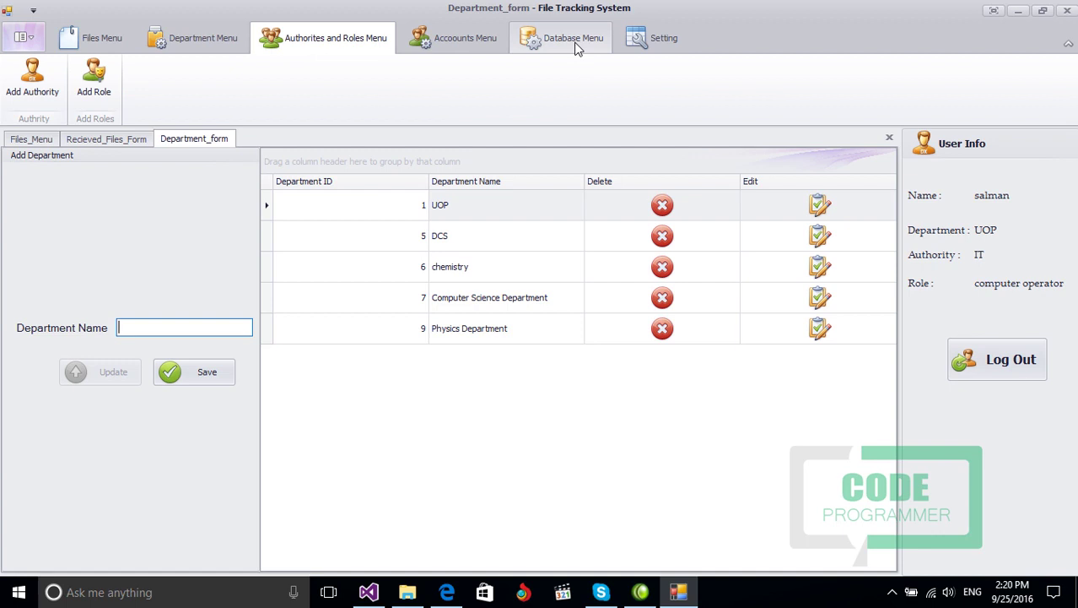
click(639, 46)
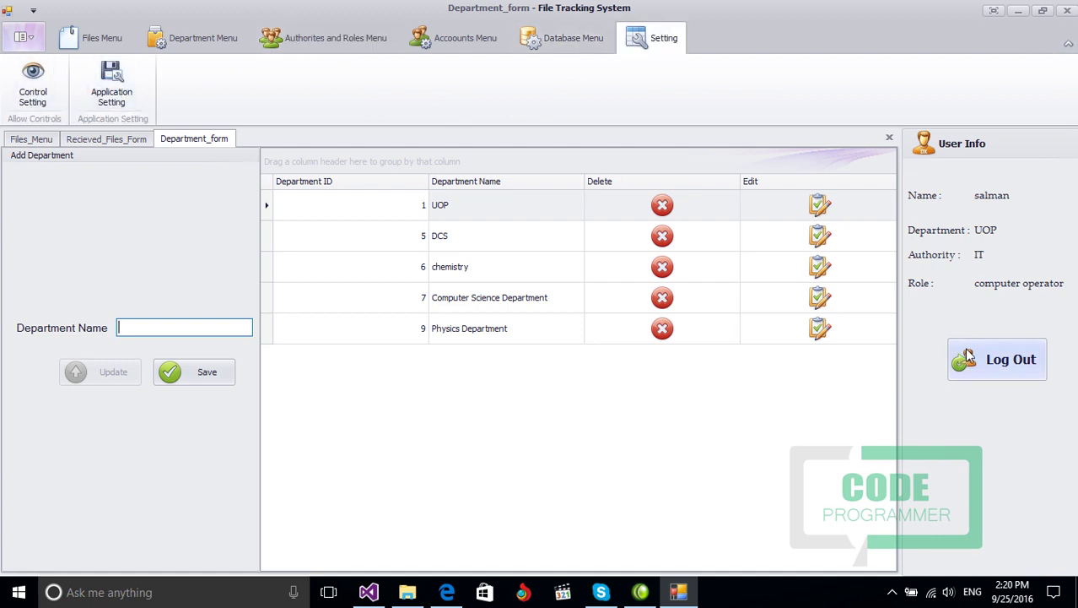
click(888, 138)
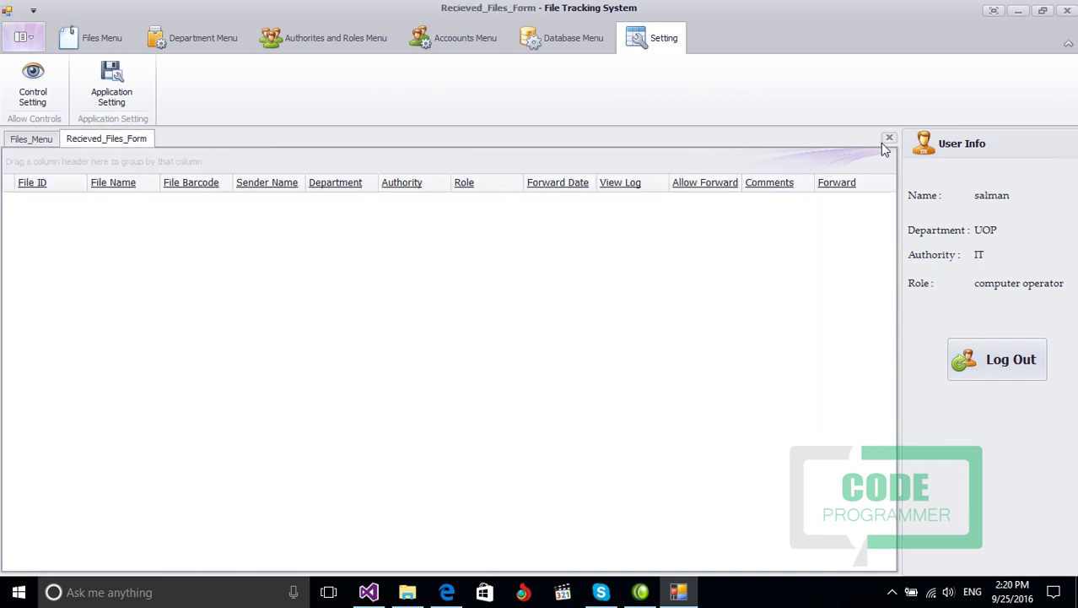
click(888, 137)
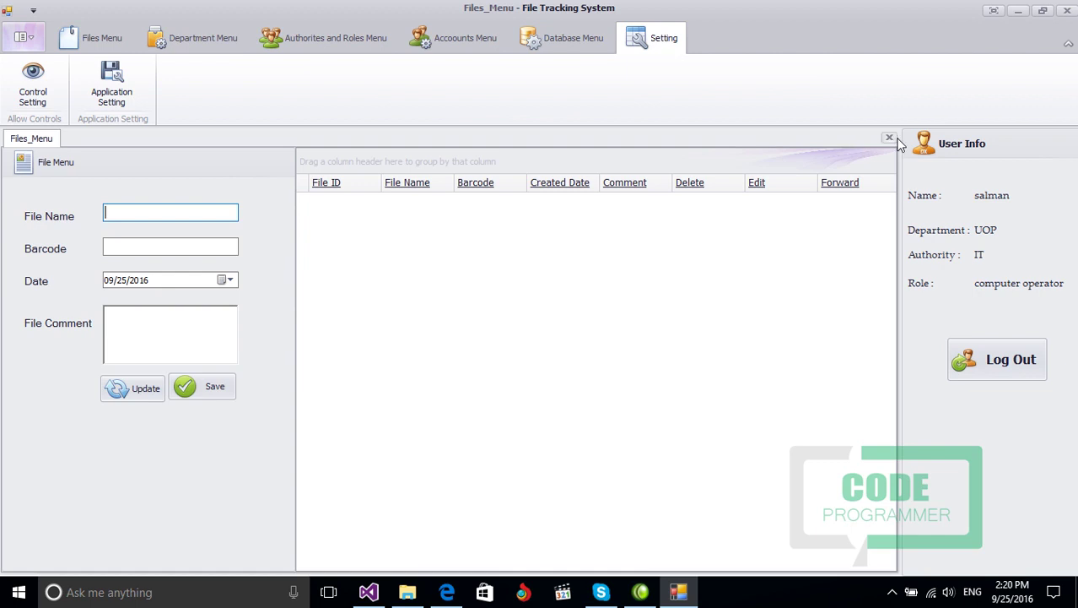
click(888, 137)
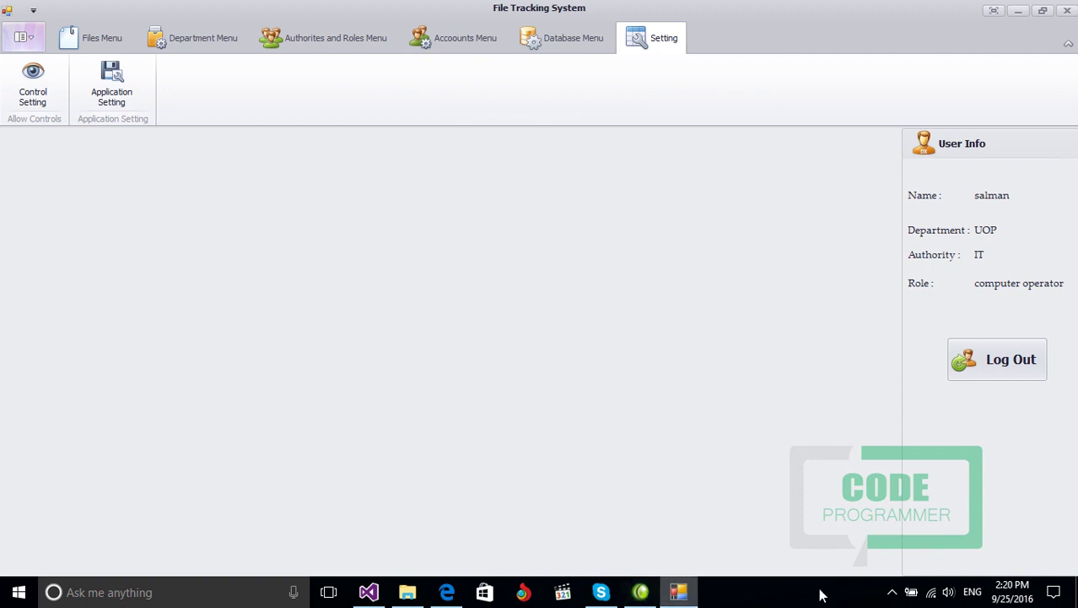
click(892, 592)
click(894, 562)
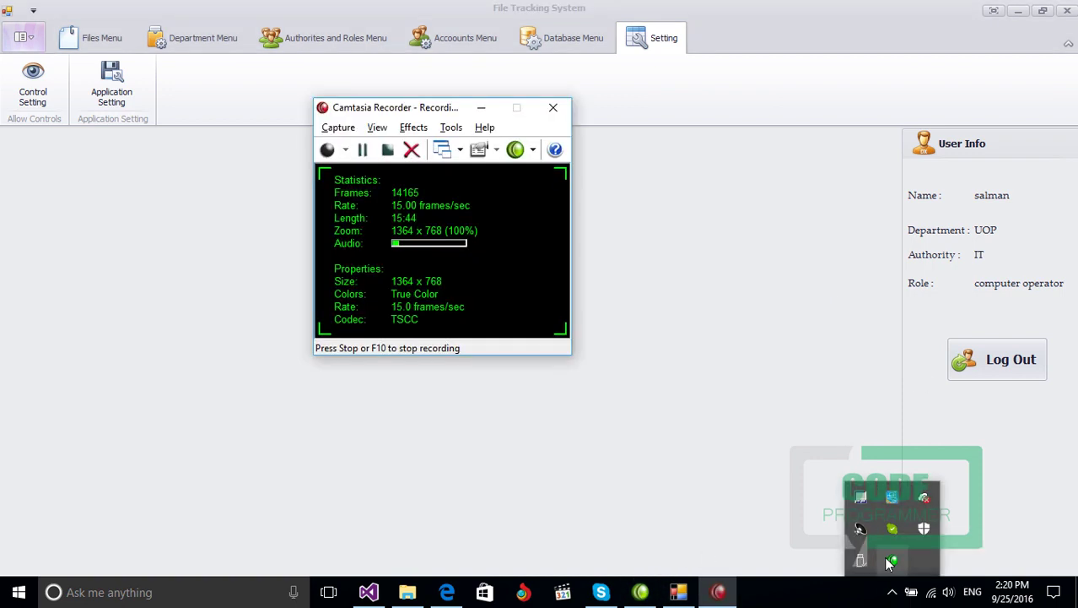